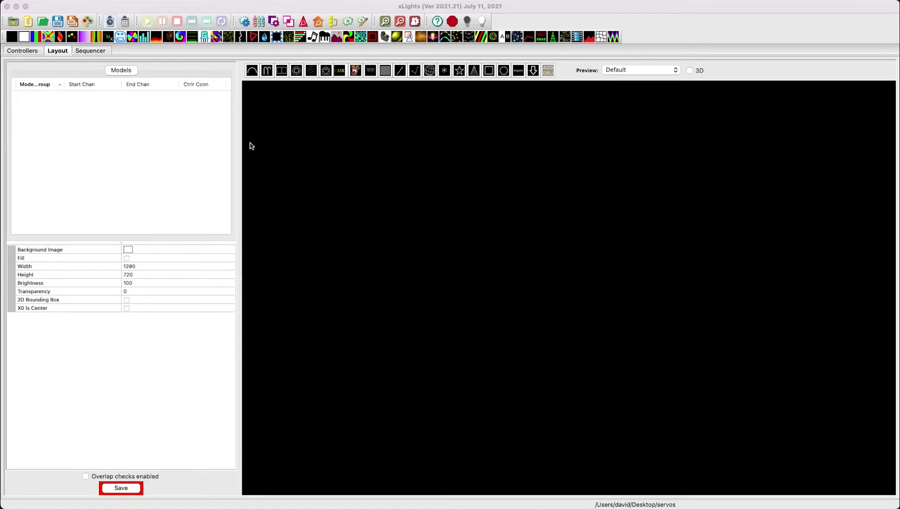
Bring the xLights window with the empty servos layout into focus
click(256, 160)
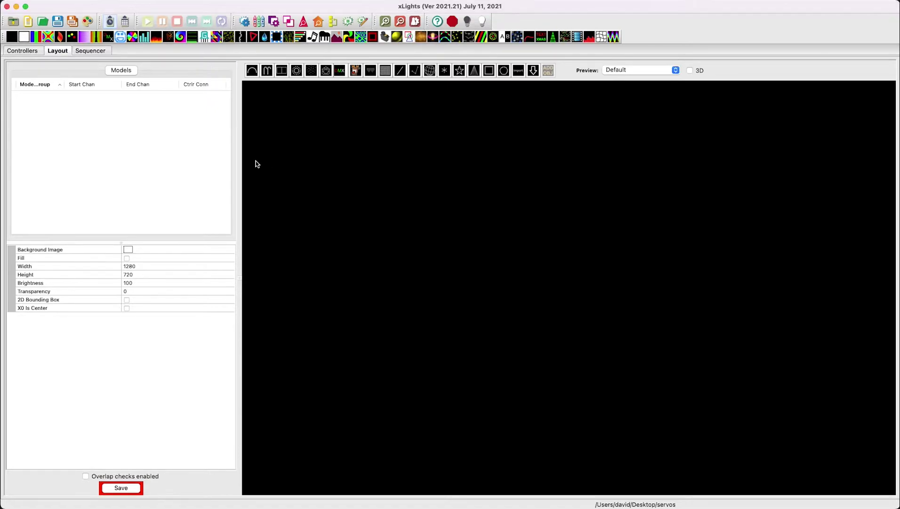
Draw a channel block across the upper canvas and give it 12 channels
click(281, 71)
drag(286, 142, 758, 146)
click(130, 267)
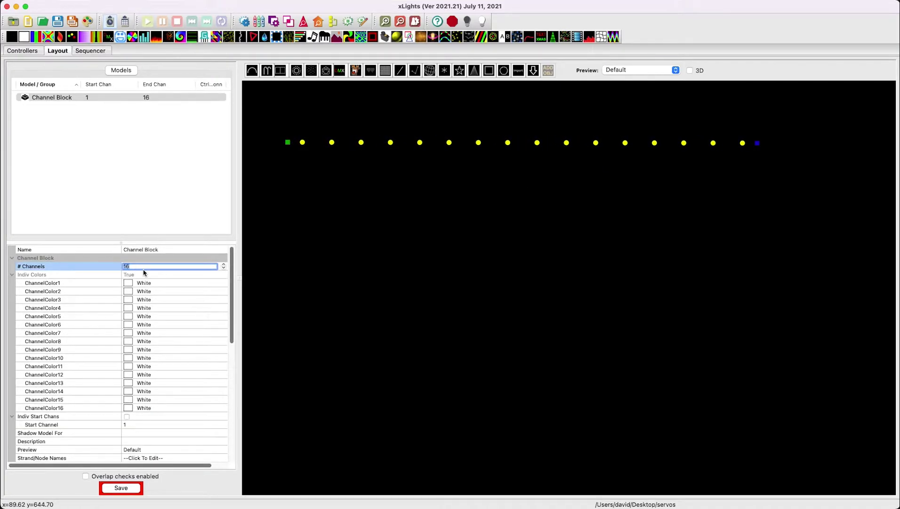
text(12)
key(Return)
Rename the channel block to Pixel2Servos12 and save the layout
click(155, 251)
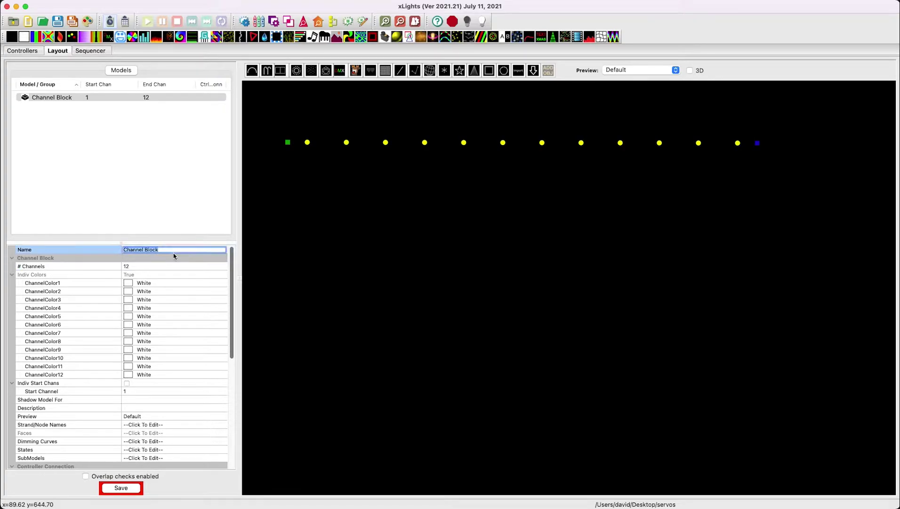
text(Pixel2Servos12)
key(Return)
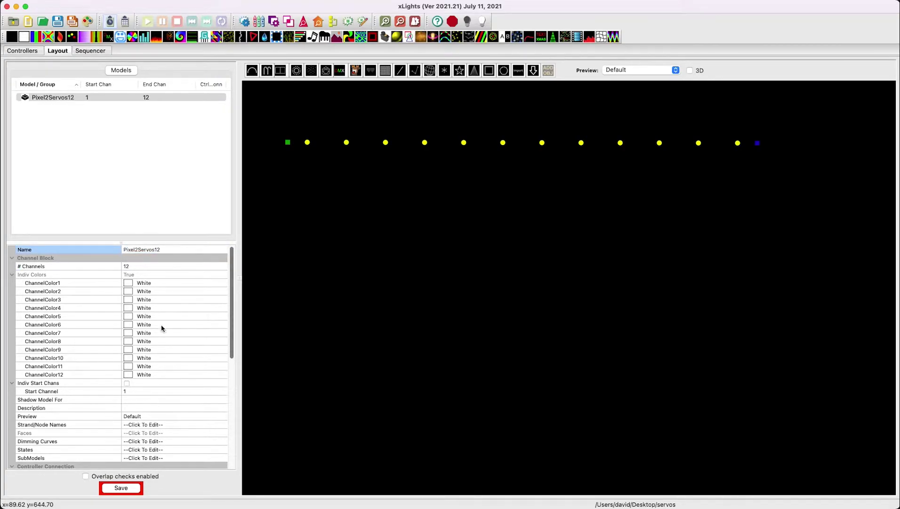
click(133, 489)
Move the Pixel2Servos12 block up and right on the canvas
click(449, 196)
click(426, 143)
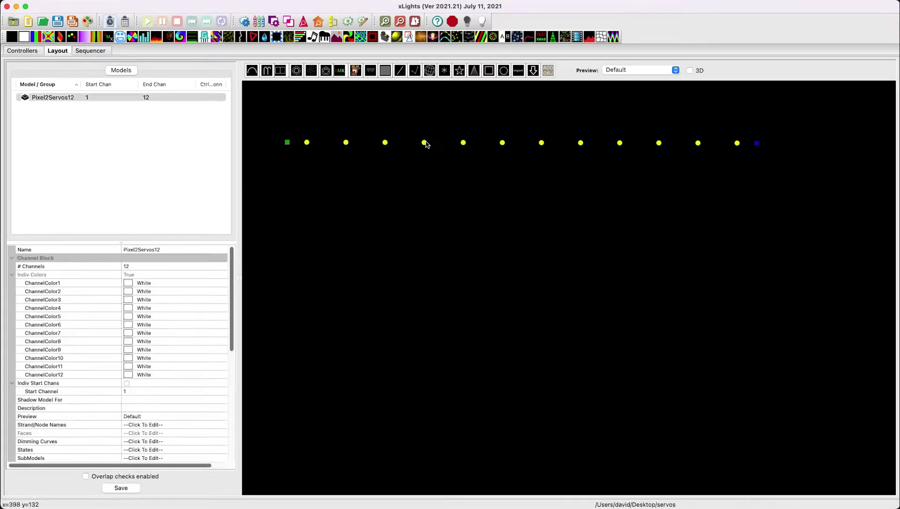
drag(425, 144, 464, 138)
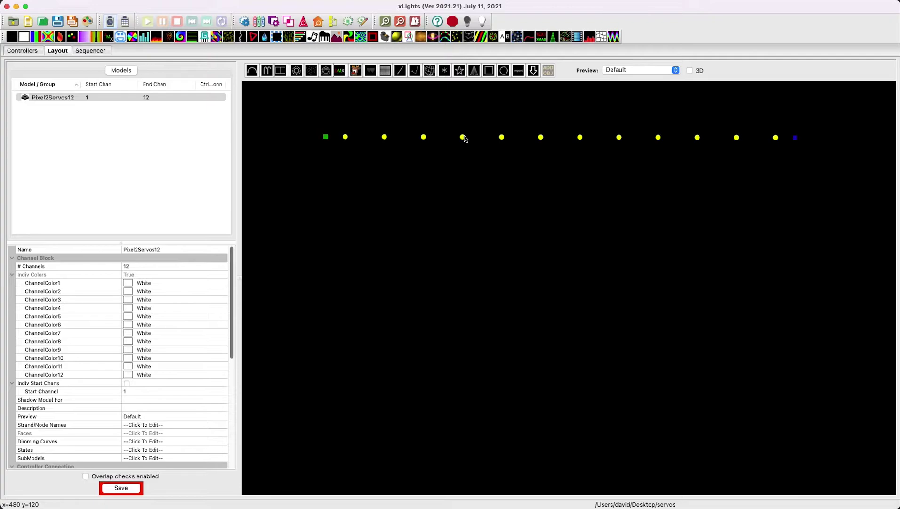
drag(826, 179, 851, 206)
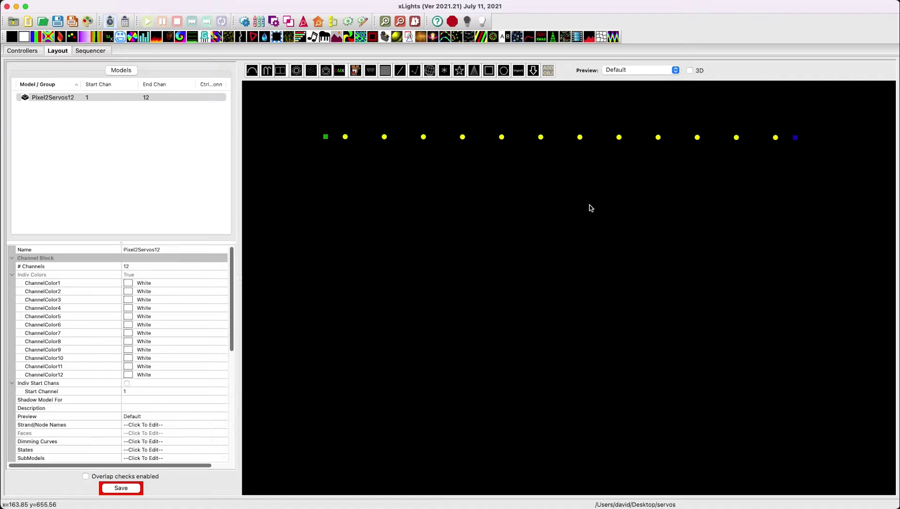
click(814, 169)
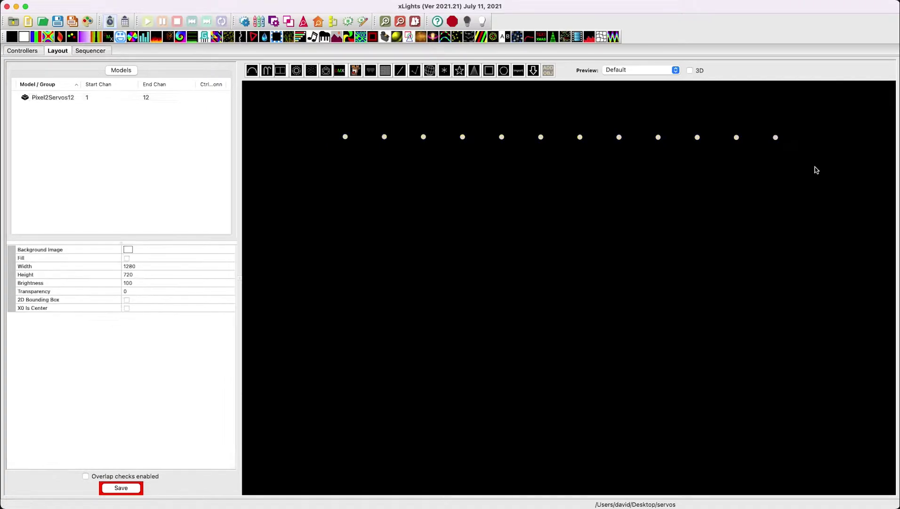
click(771, 141)
drag(768, 141, 587, 148)
Box-select Pixel2Servos12 again, deselect it, and bring up the DMX model types
click(746, 183)
click(786, 149)
click(563, 163)
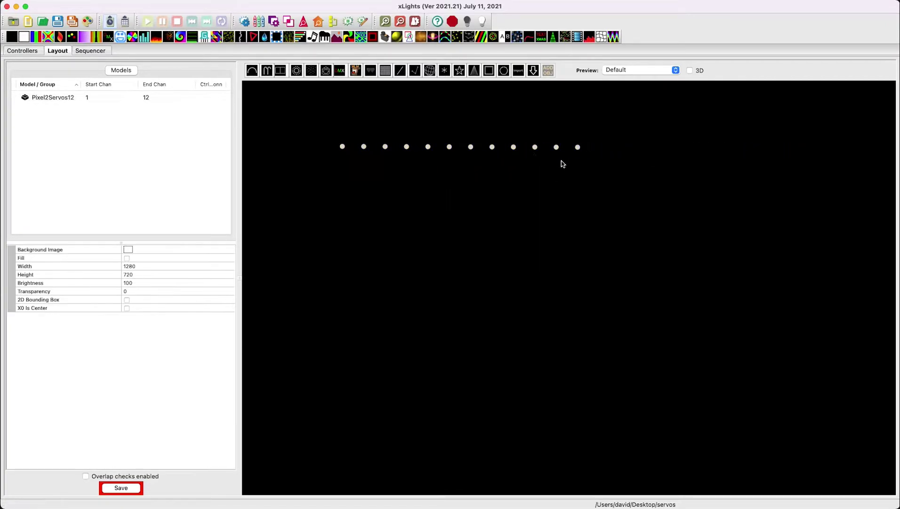
click(515, 146)
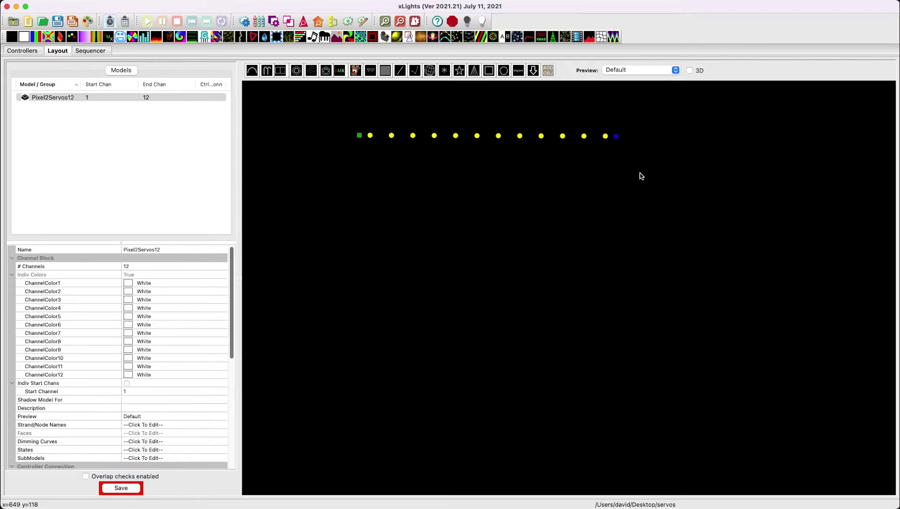
drag(640, 174, 331, 114)
click(326, 111)
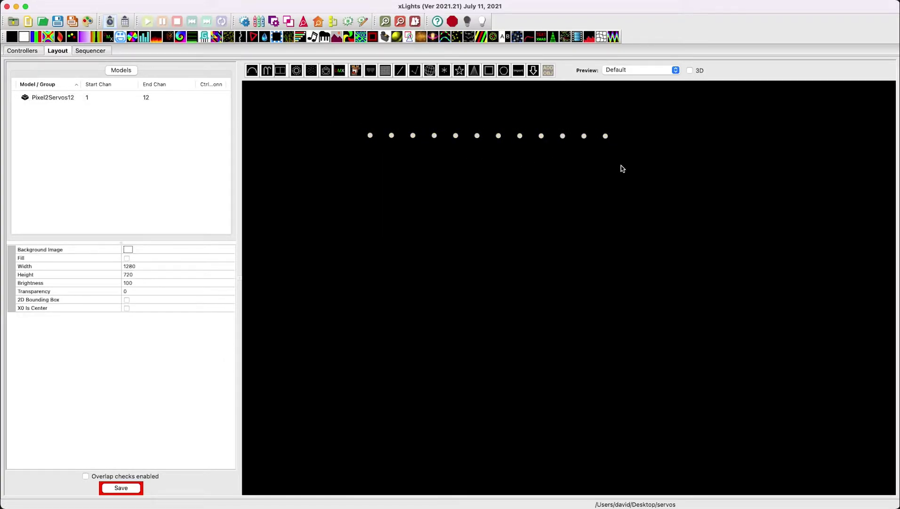
drag(643, 169, 358, 111)
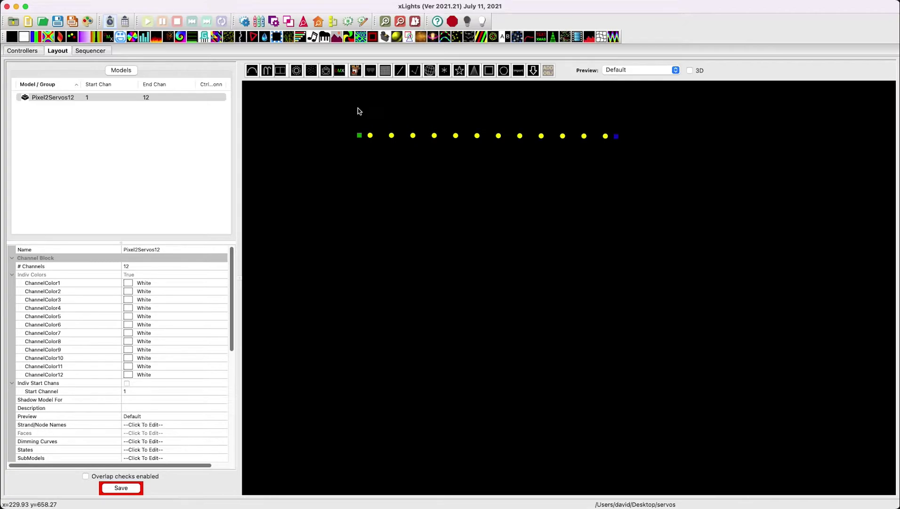
drag(337, 112, 658, 163)
click(476, 237)
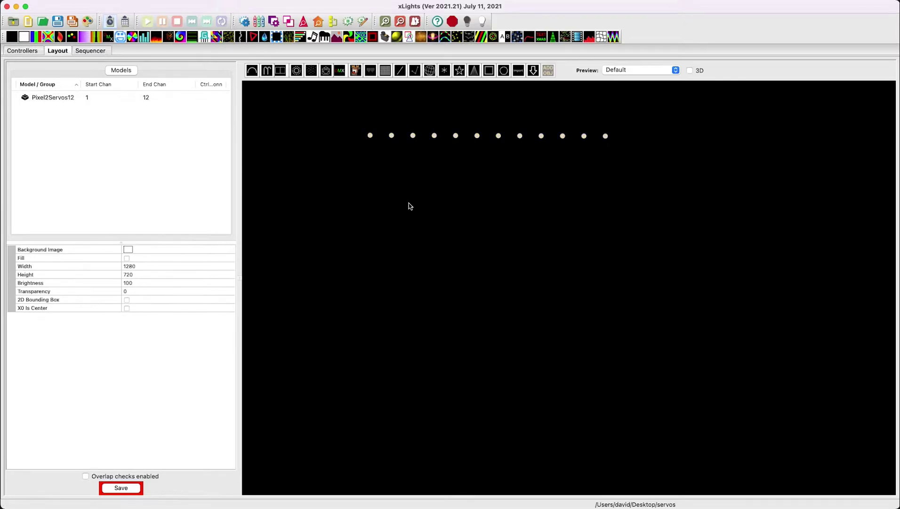
click(340, 73)
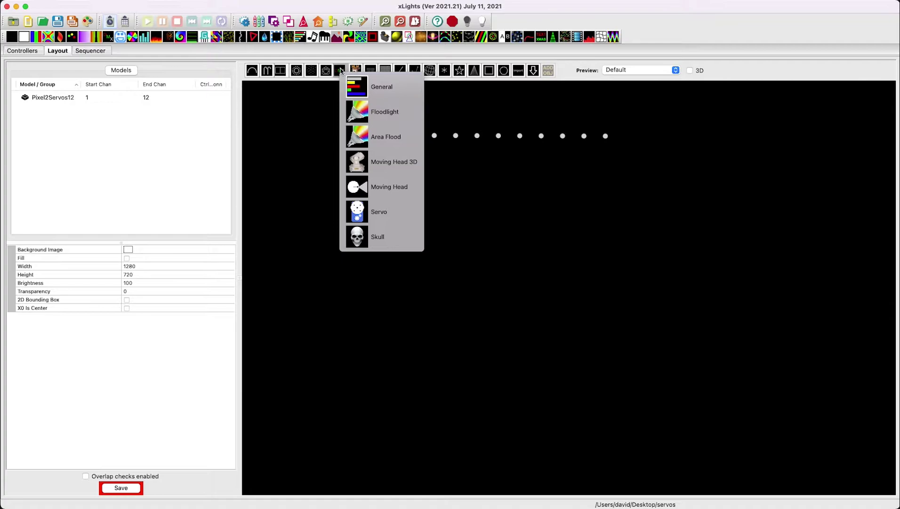
Draw a DMX Servo model below the Pixel2Servos12 channel block
click(340, 73)
click(341, 73)
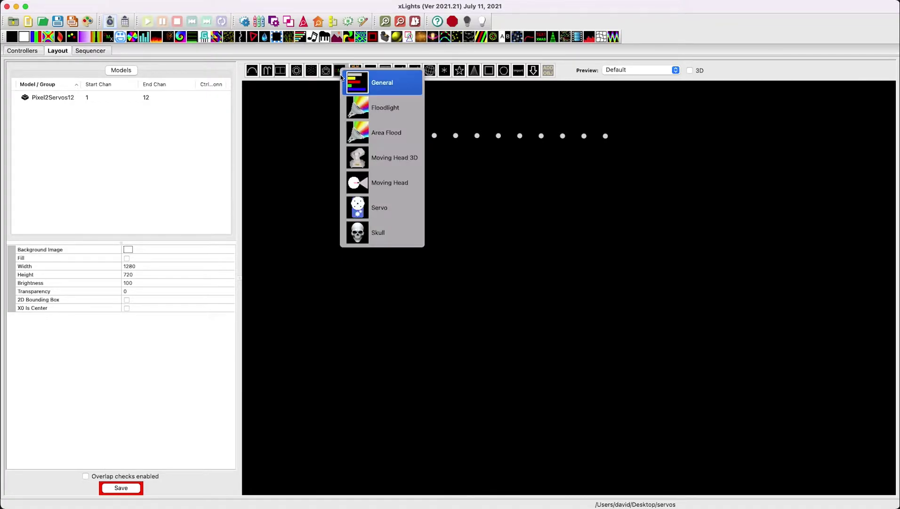
click(364, 210)
drag(365, 166, 584, 372)
drag(433, 240, 461, 260)
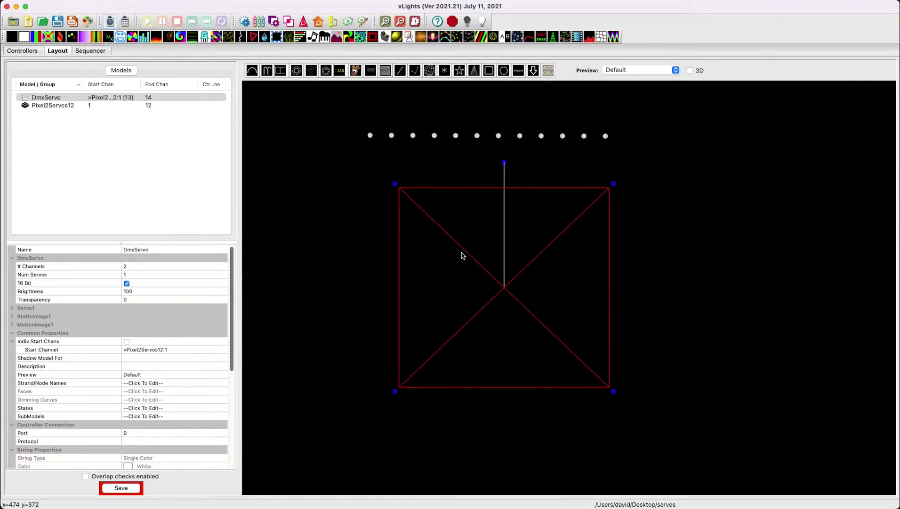
Name the servo Servo1, shrink it, and reposition it under Pixel2Servos12
click(158, 249)
text(Servo)
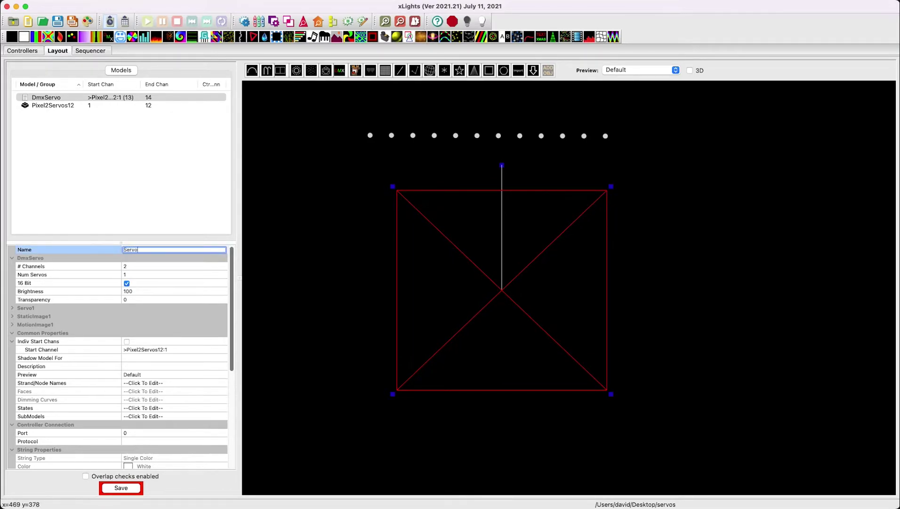
text(1)
key(Return)
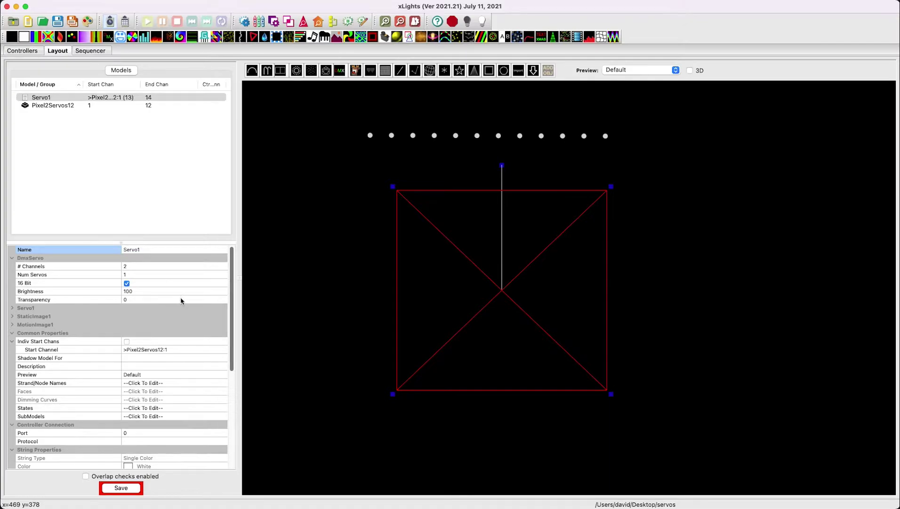
drag(497, 285, 483, 275)
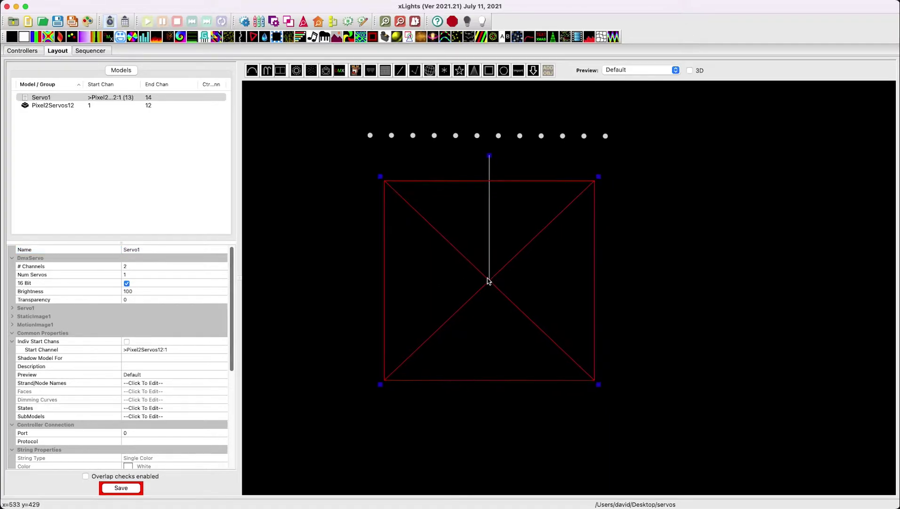
drag(596, 383, 504, 301)
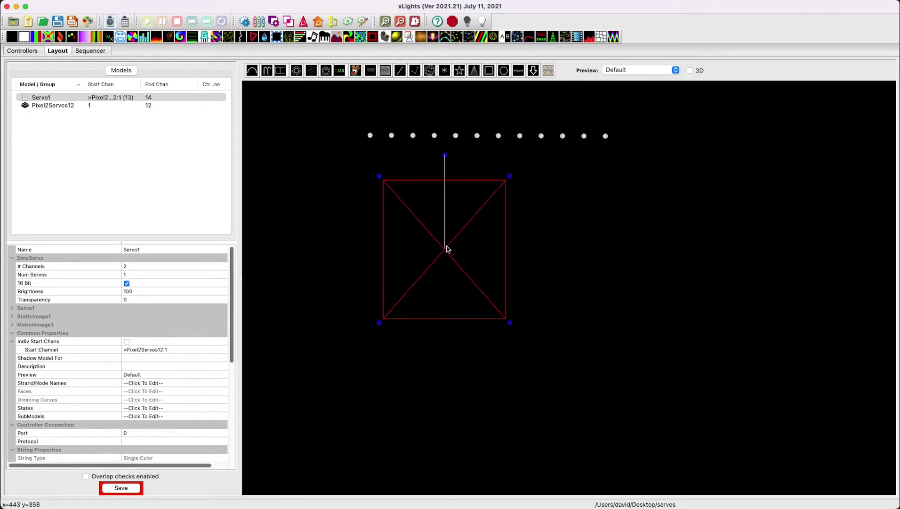
drag(446, 243, 485, 273)
click(477, 136)
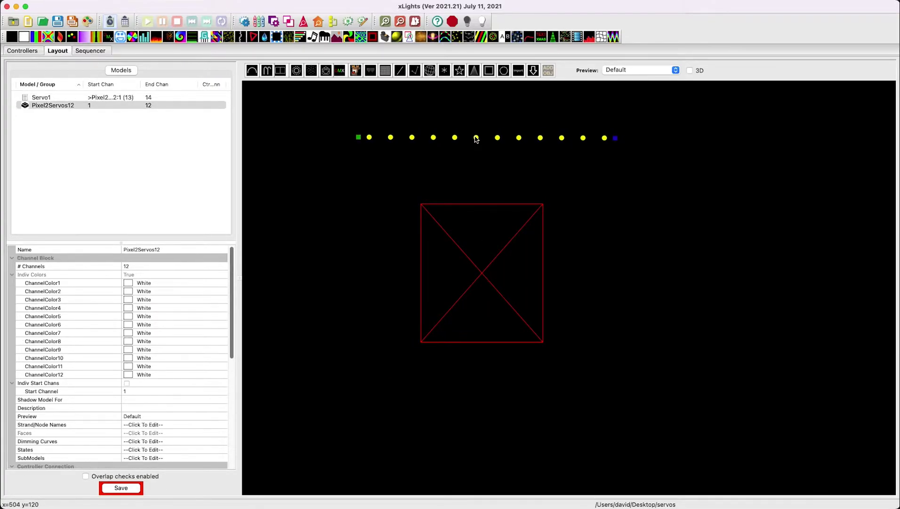
click(485, 272)
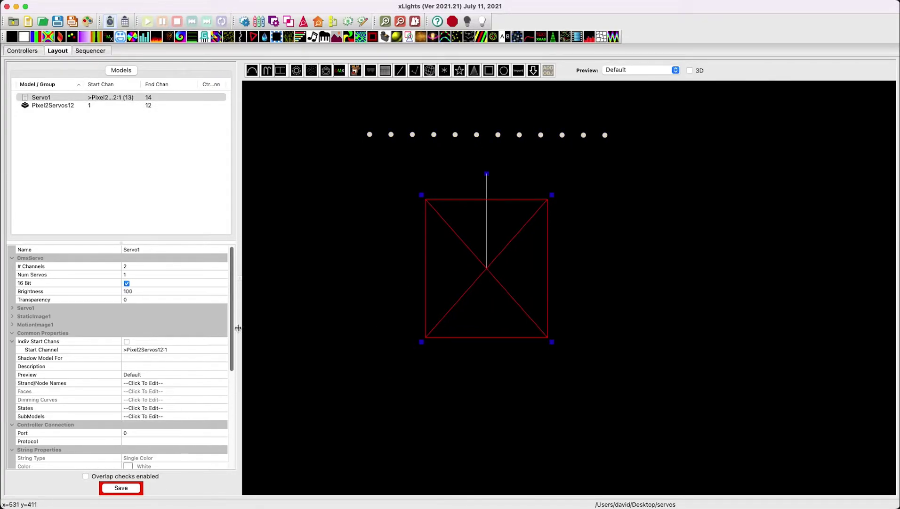
Set Servo1's start channel to 1 offset from the start of Pixel2Servos12
click(213, 351)
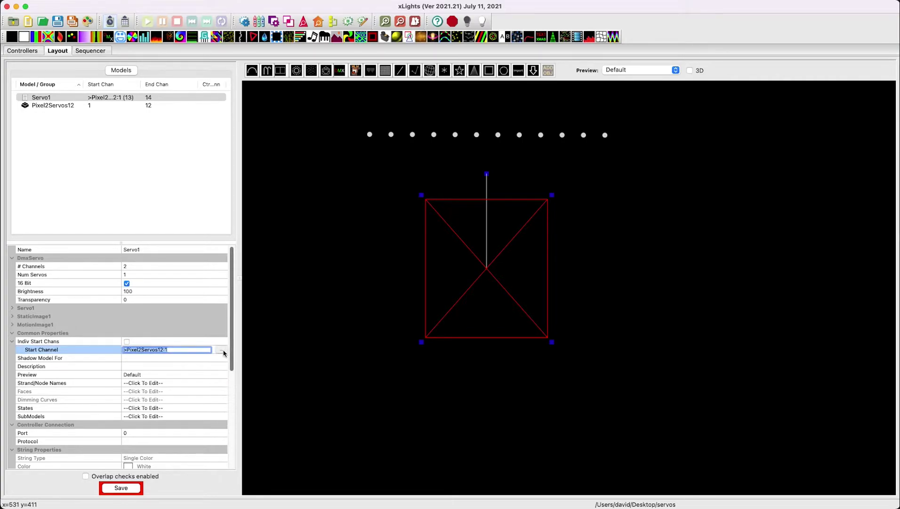
click(221, 350)
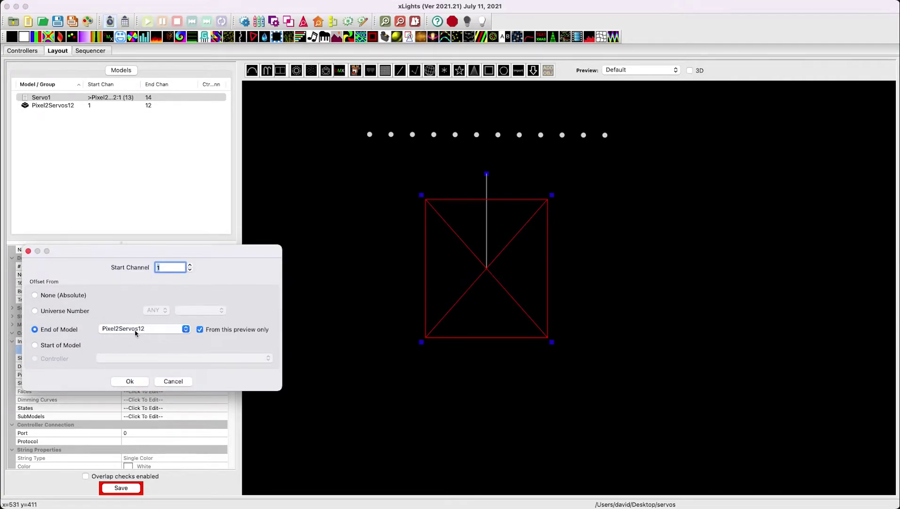
click(62, 347)
click(135, 384)
Nudge Pixel2Servos12 right, widen the side panels, and reselect Servo1
click(370, 136)
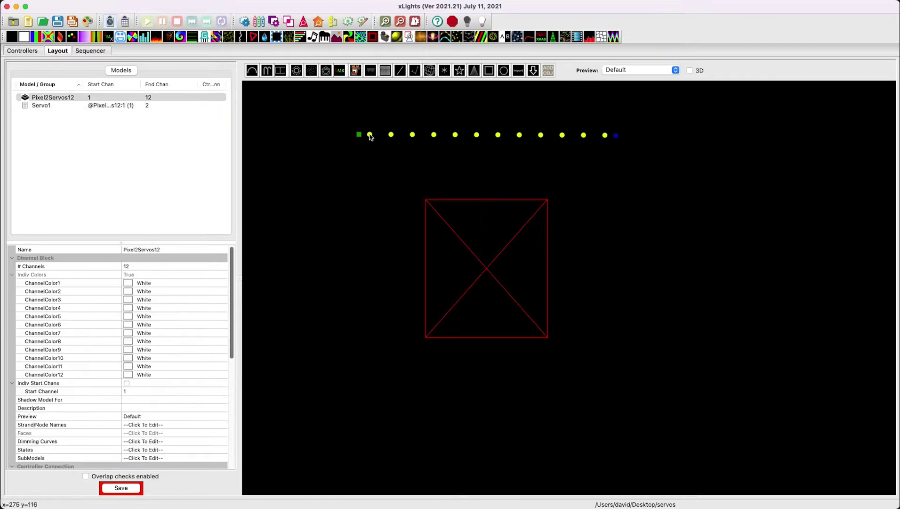
drag(370, 136, 374, 136)
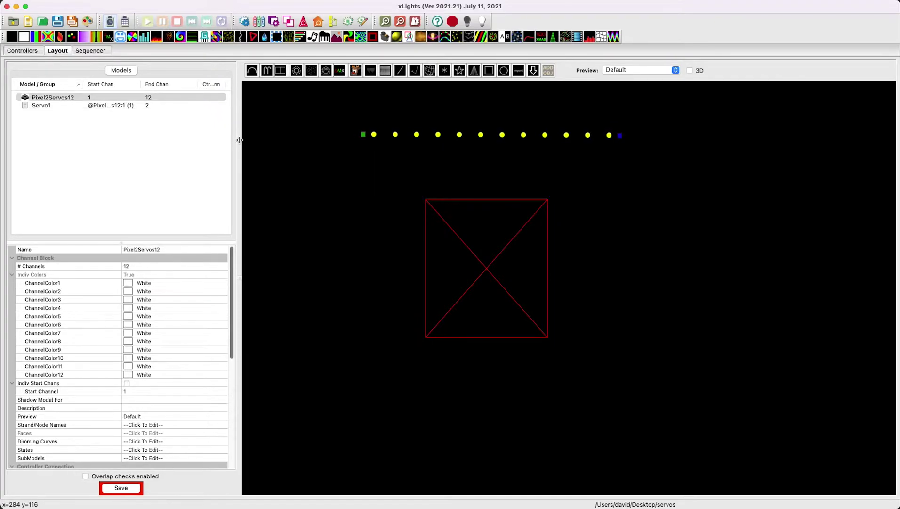
drag(239, 139, 262, 141)
click(124, 105)
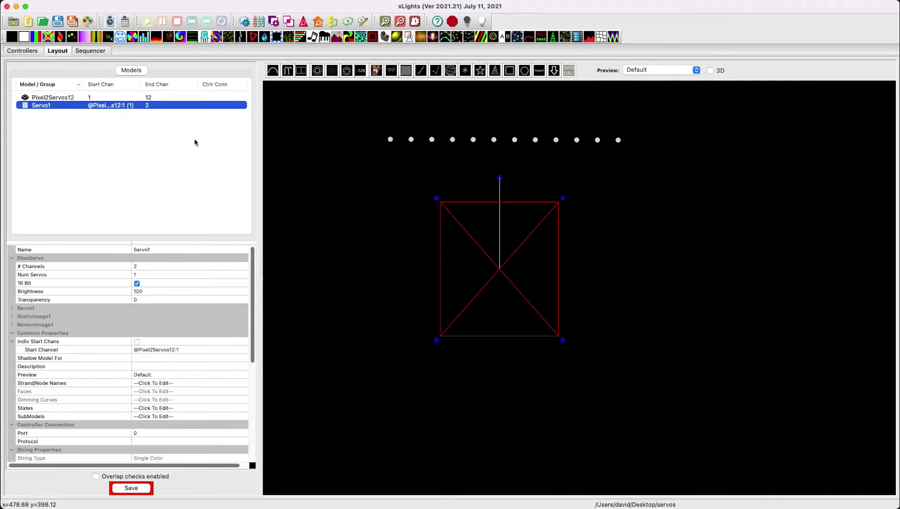
click(497, 271)
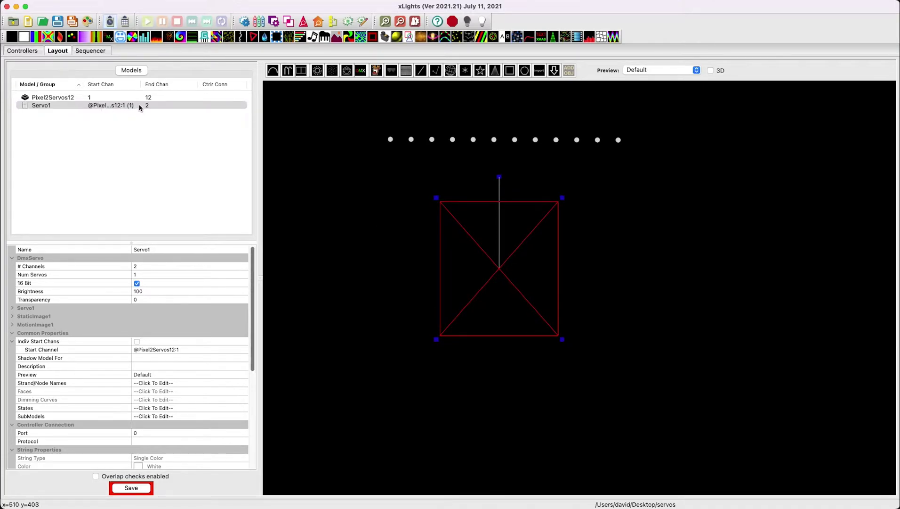
mouse_move(151, 106)
Turn off Servo1's 16 Bit option and set its channel count to 1
click(137, 284)
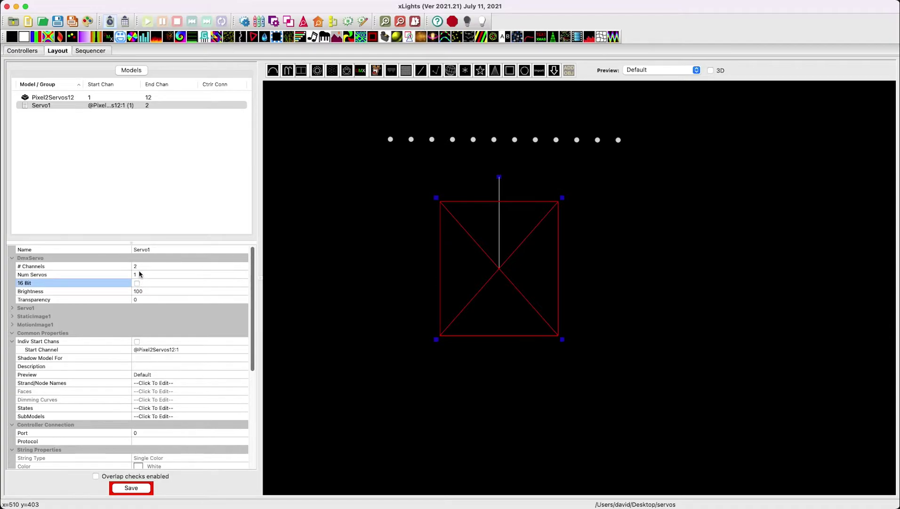
click(139, 267)
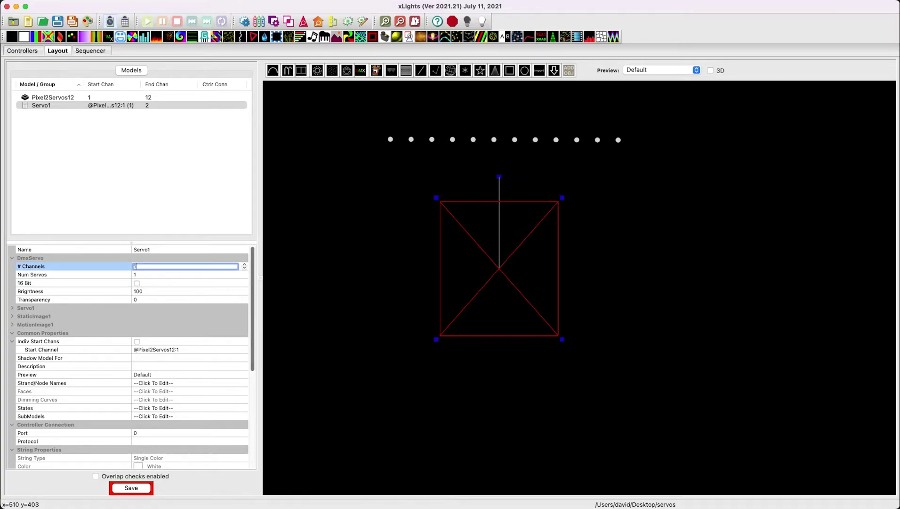
key(Return)
Move the Servo1 box left and resize it from its corner
drag(494, 275, 428, 273)
mouse_move(491, 336)
mouse_down()
mouse_move(516, 340)
mouse_move(503, 338)
mouse_move(559, 382)
mouse_move(475, 303)
mouse_move(498, 328)
mouse_up()
click(431, 265)
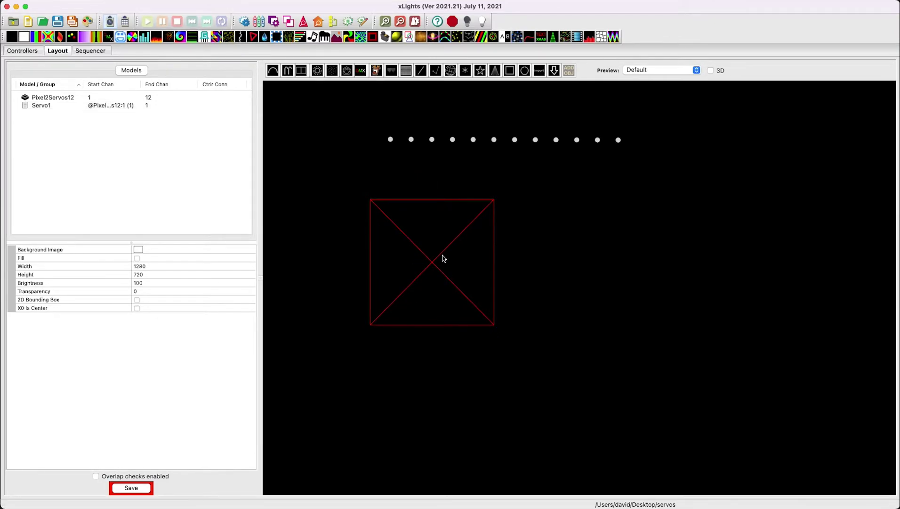
Save the layout, enlarge Servo1, centre it under the pixel row, and expand its servo settings
drag(432, 263, 391, 251)
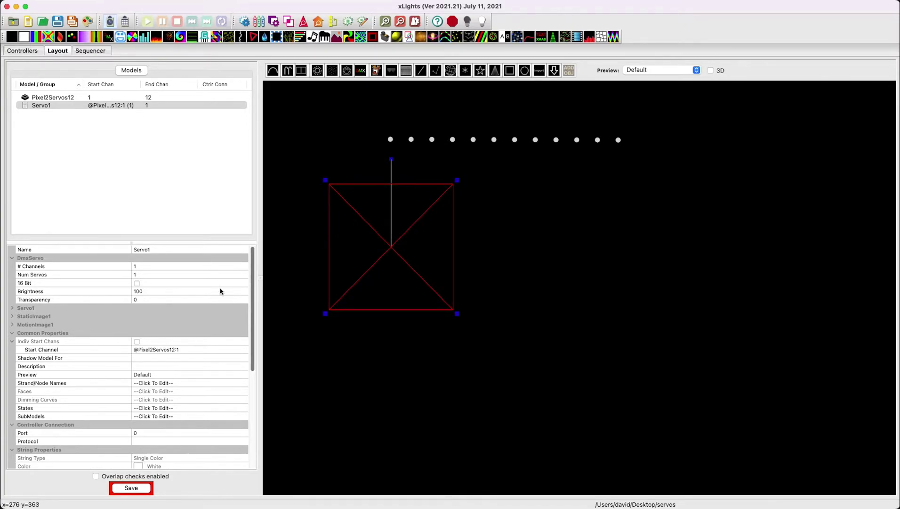
key(ctrl+s)
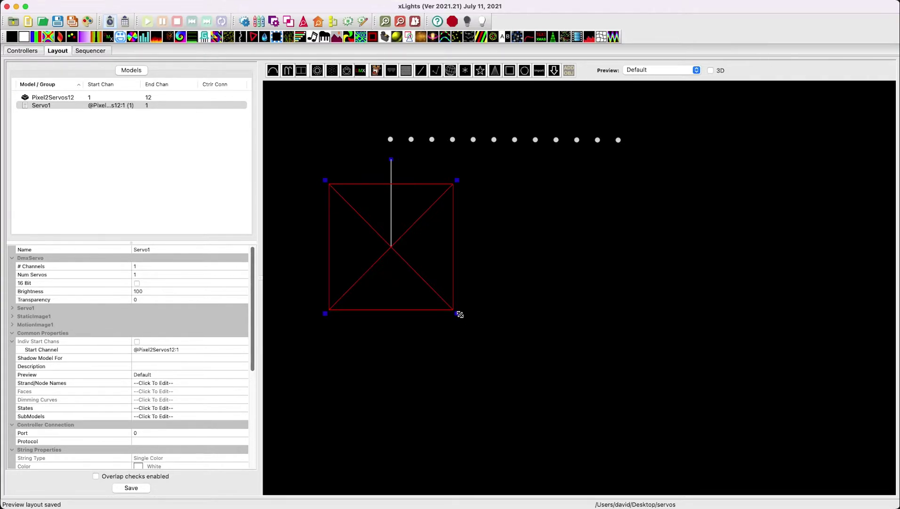
drag(457, 313, 513, 358)
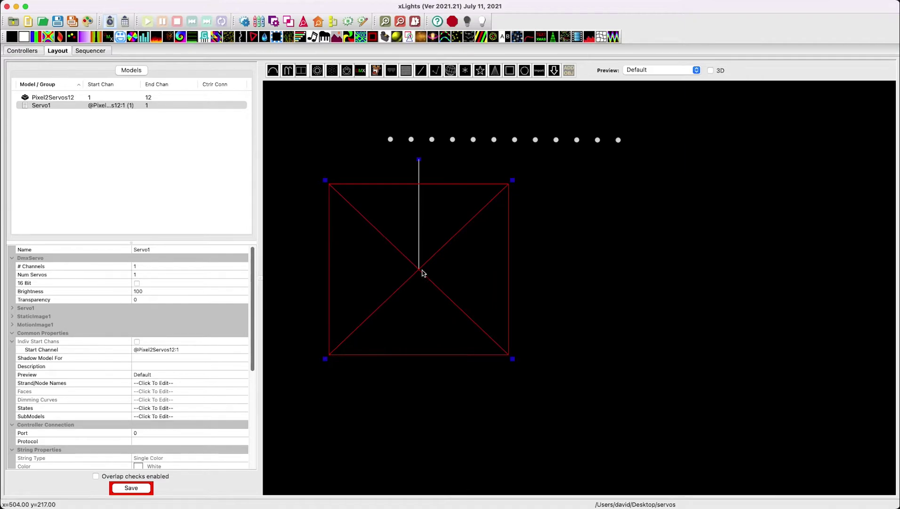
drag(418, 273, 502, 261)
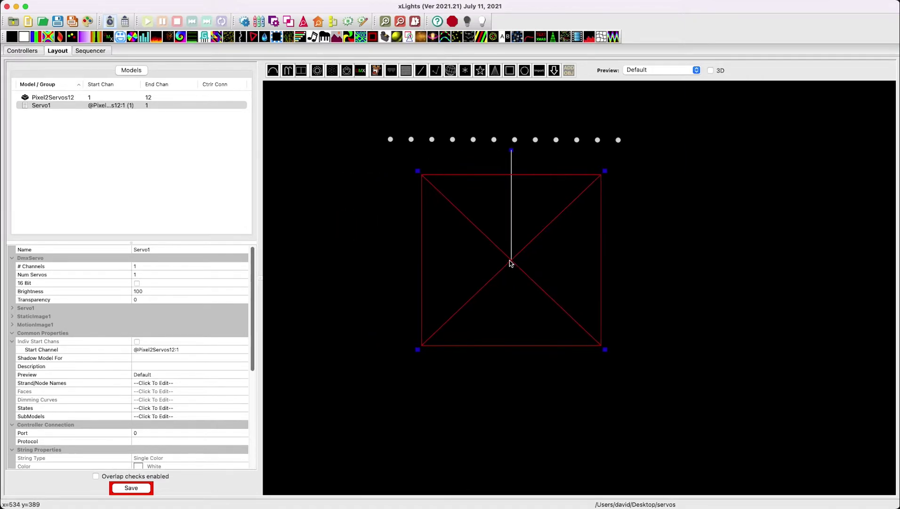
click(12, 308)
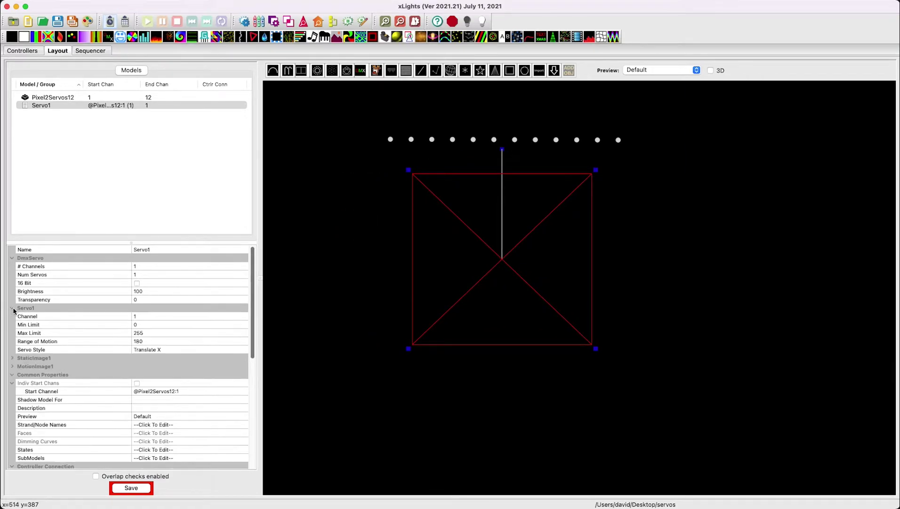
Try Min Limit 50 and Max Limit 100, then restore the limits to 0 and 255
click(147, 342)
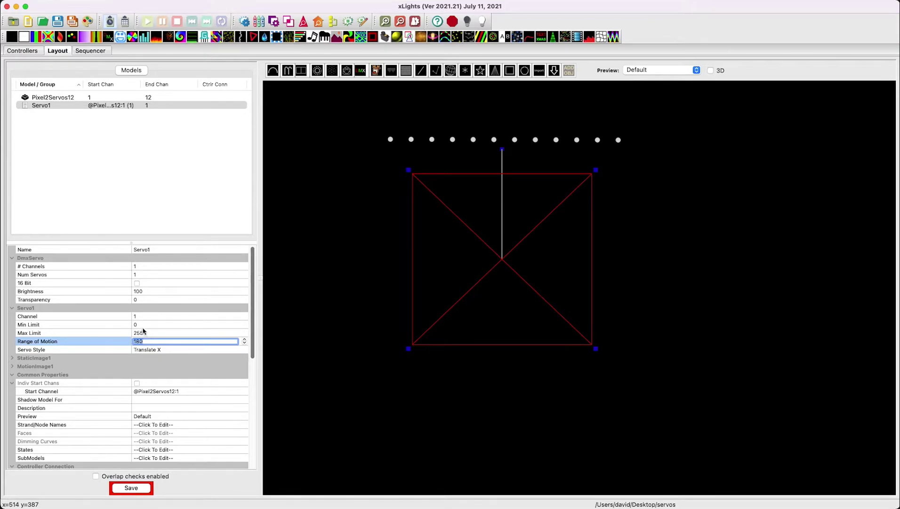
click(146, 325)
click(152, 333)
click(150, 341)
click(144, 325)
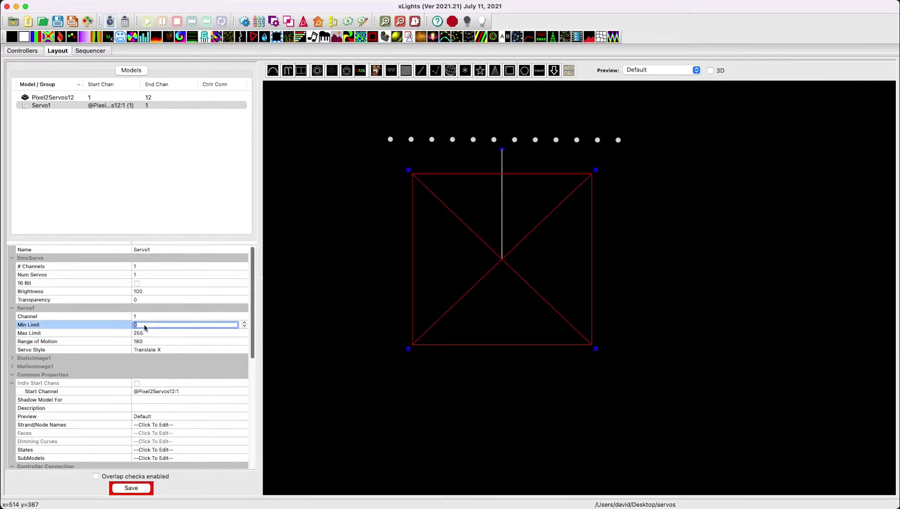
text(5)
click(146, 333)
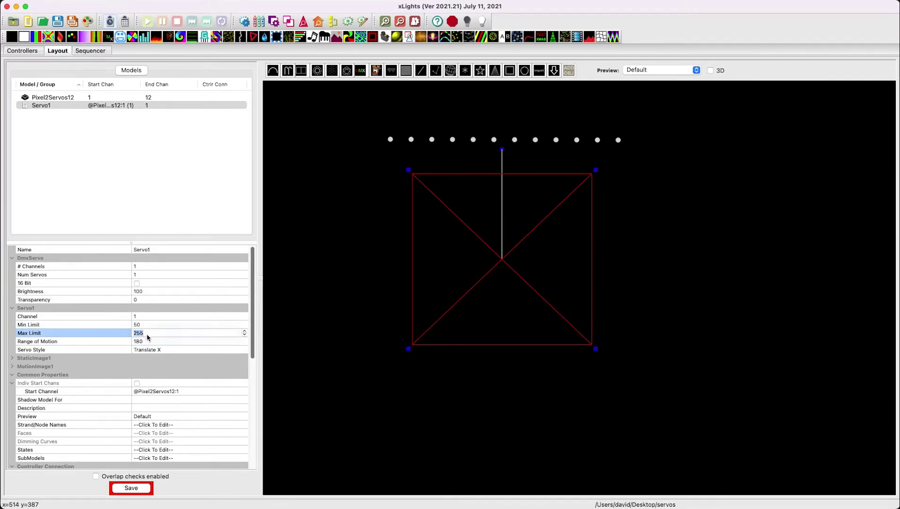
text(100)
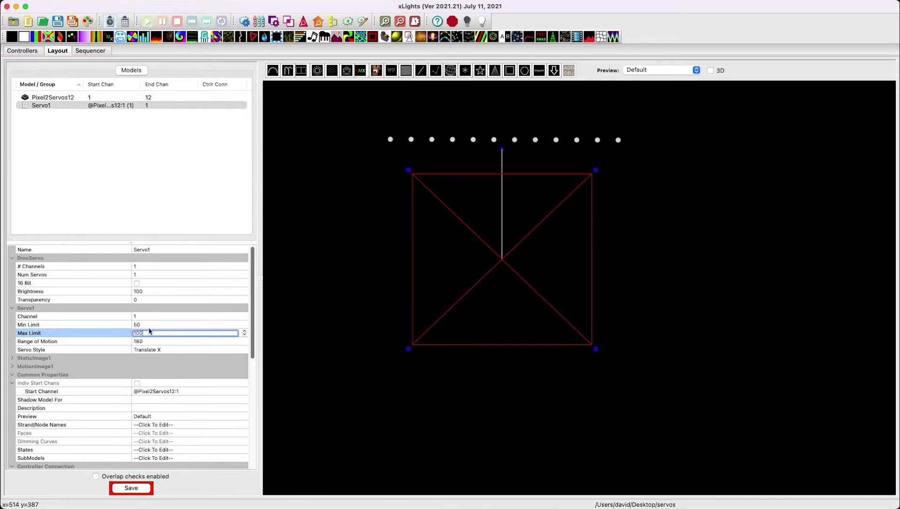
key(Up)
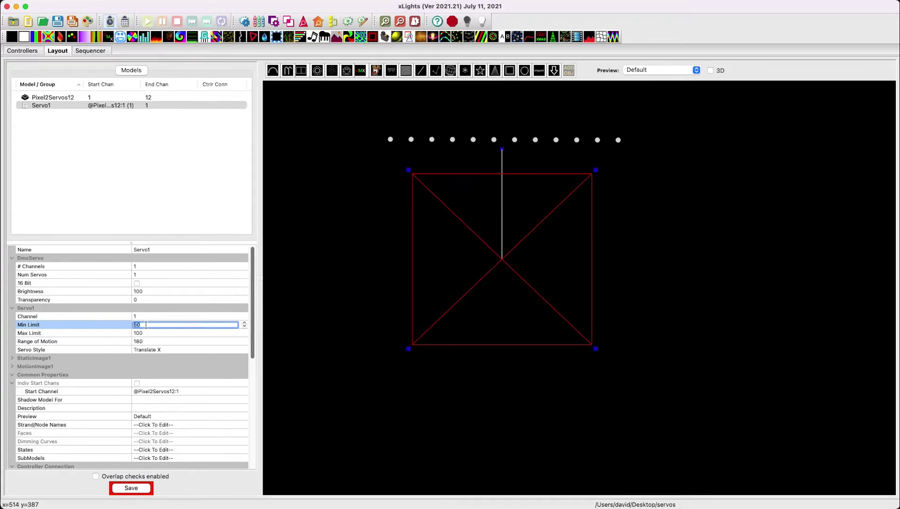
key(Tab)
text(2)
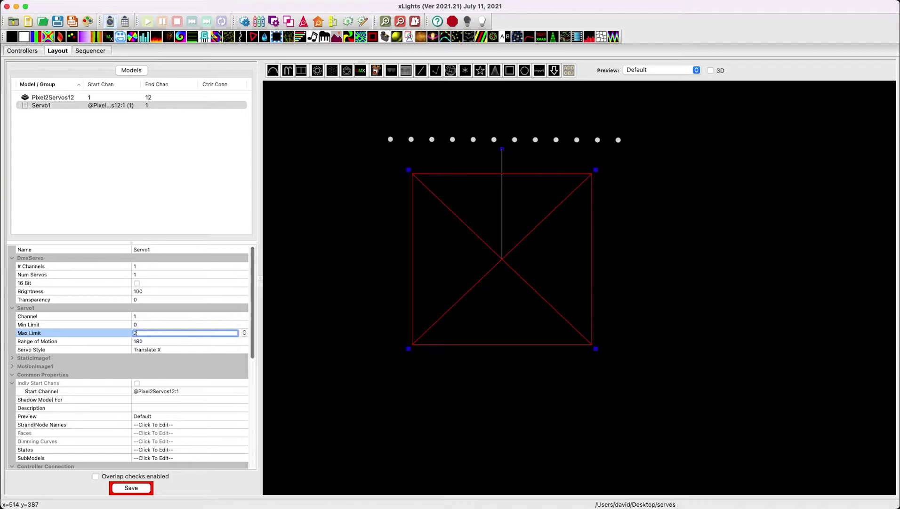
key(Tab)
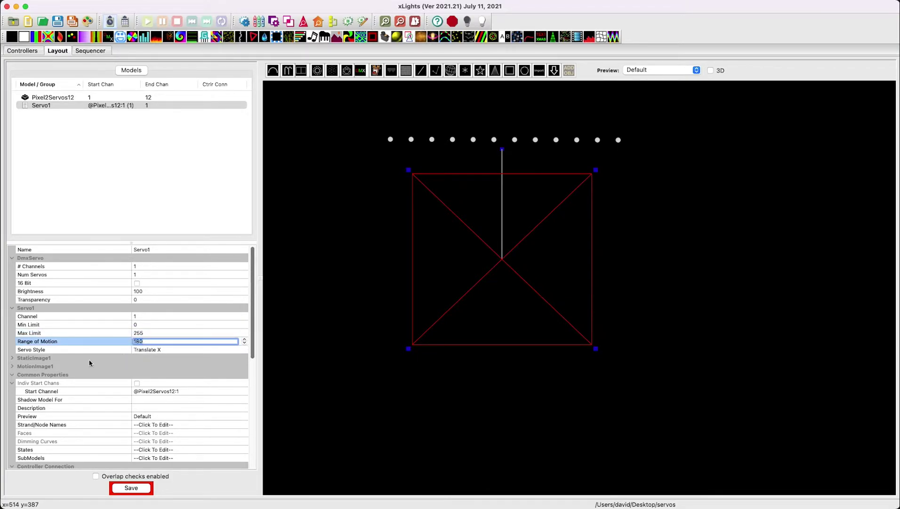
Change Servo1's servo style to Rotate Z, keeping the 180 range of motion
click(171, 353)
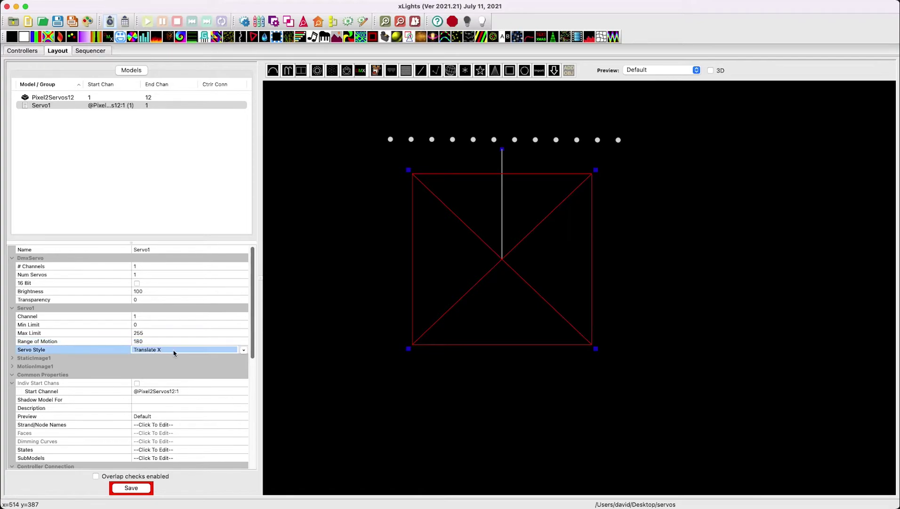
click(174, 352)
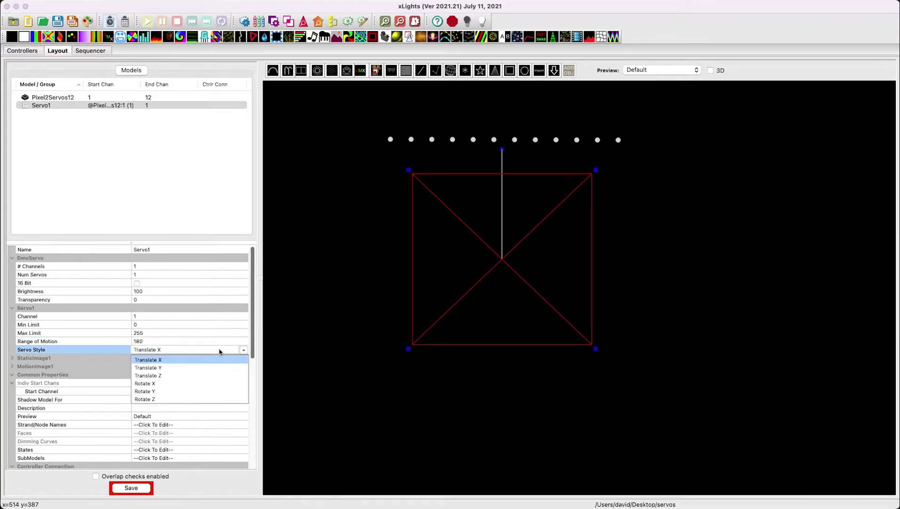
click(165, 401)
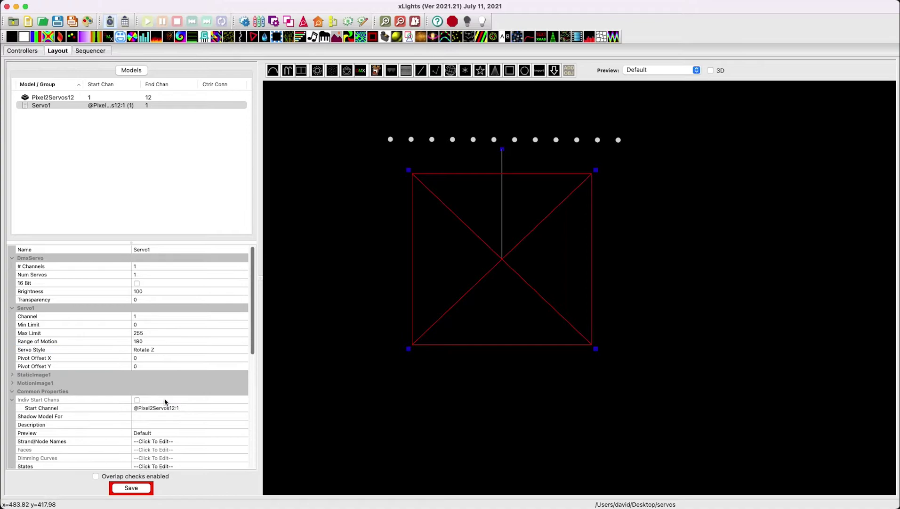
Load SpiritMeter-Background.jpg as Servo1's static image
click(146, 361)
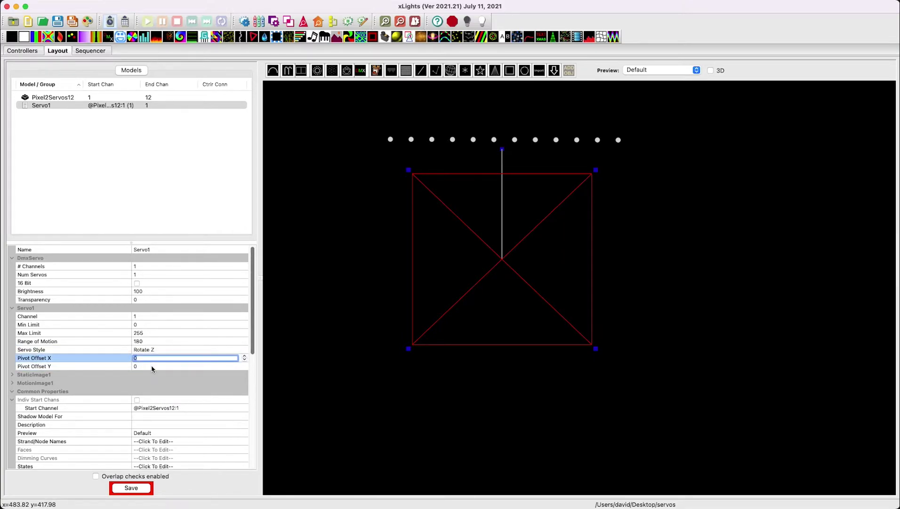
click(13, 375)
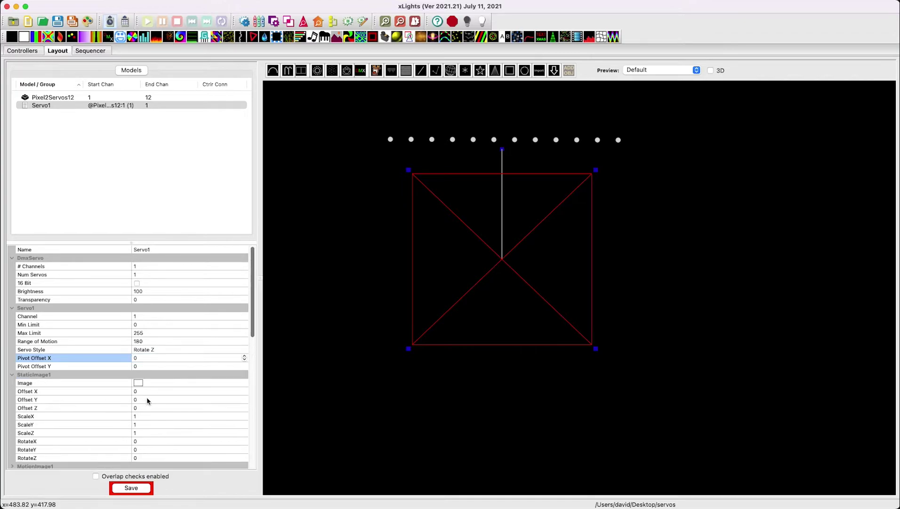
scroll(147, 399, down, 4)
scroll(98, 366, up, 1)
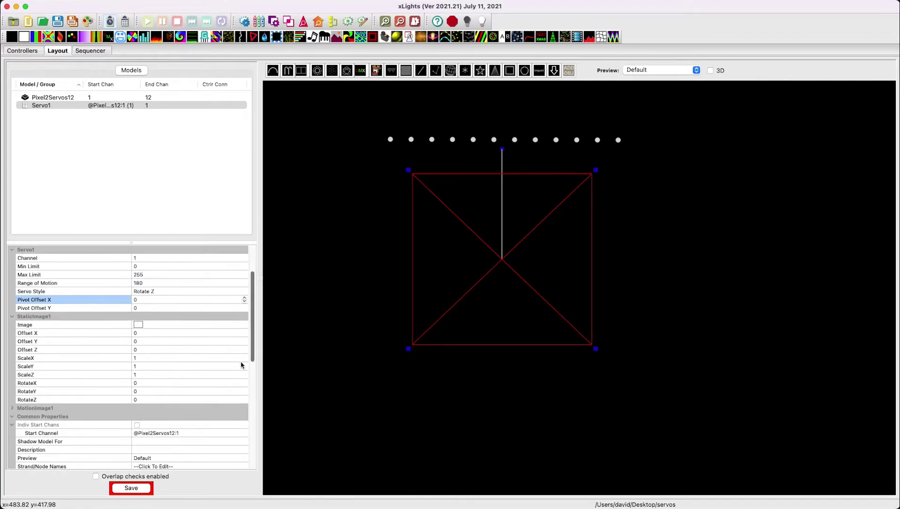
click(208, 325)
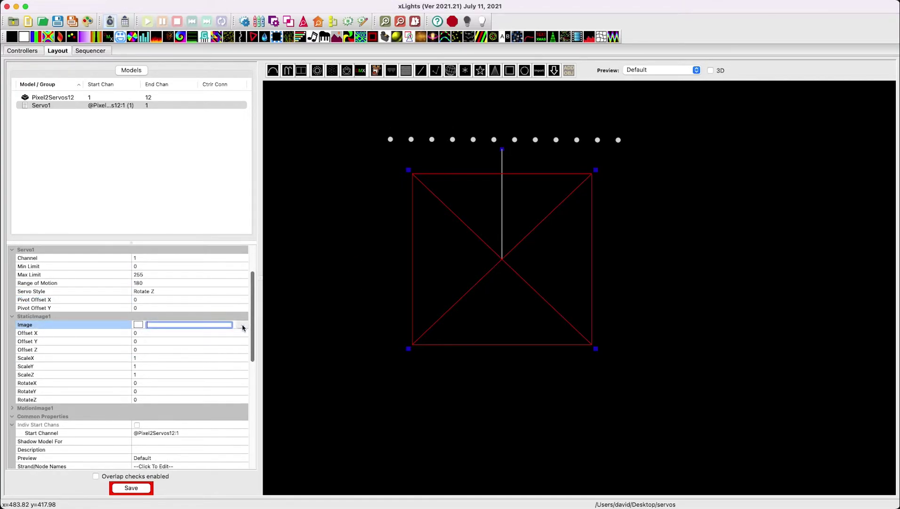
click(242, 325)
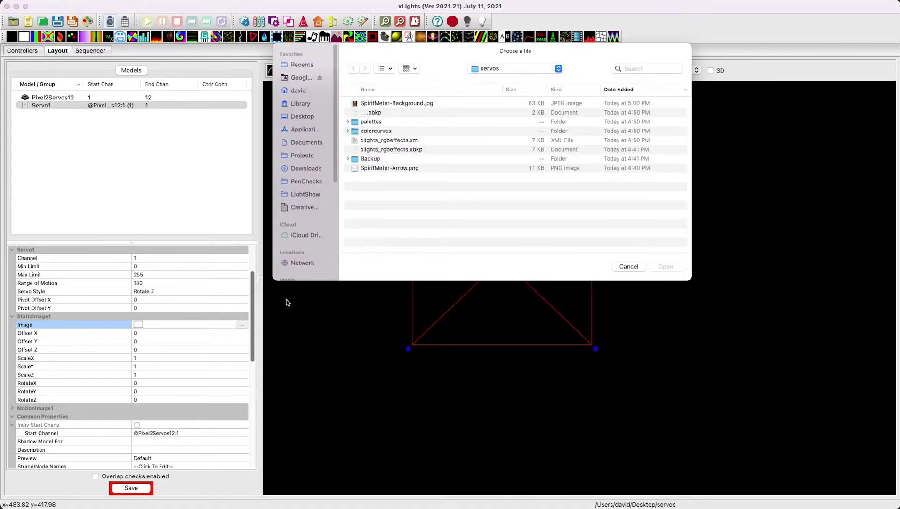
double_click(414, 104)
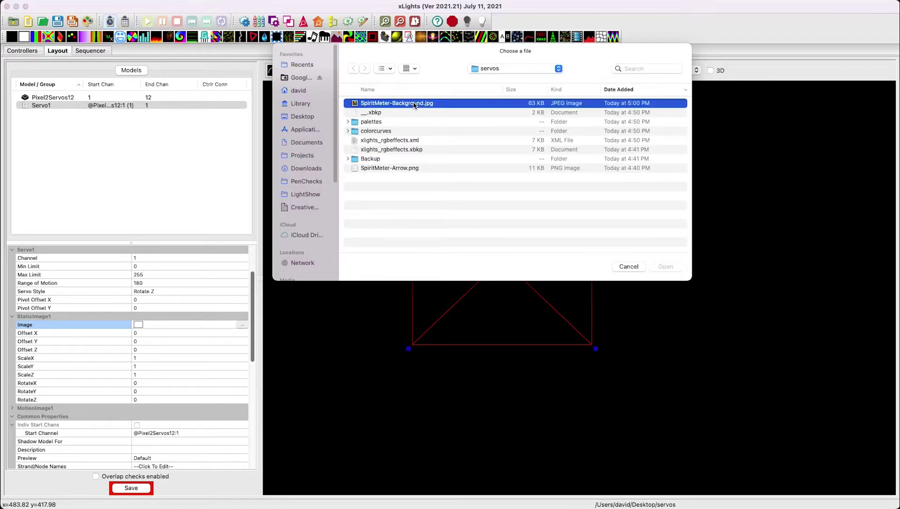
Enlarge the meter image and centre it in the layout, then expand the motion image settings
drag(624, 373, 692, 441)
click(578, 242)
drag(527, 322, 484, 325)
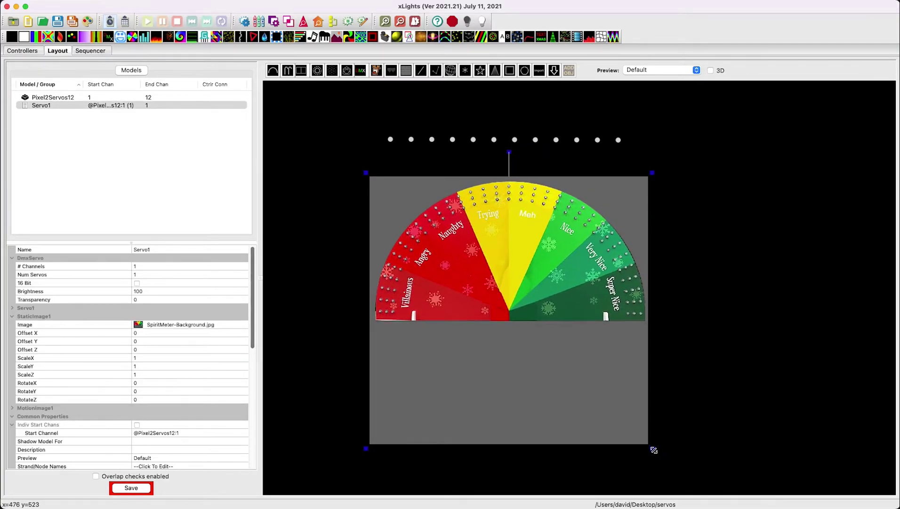
drag(653, 448, 684, 467)
drag(599, 438, 432, 335)
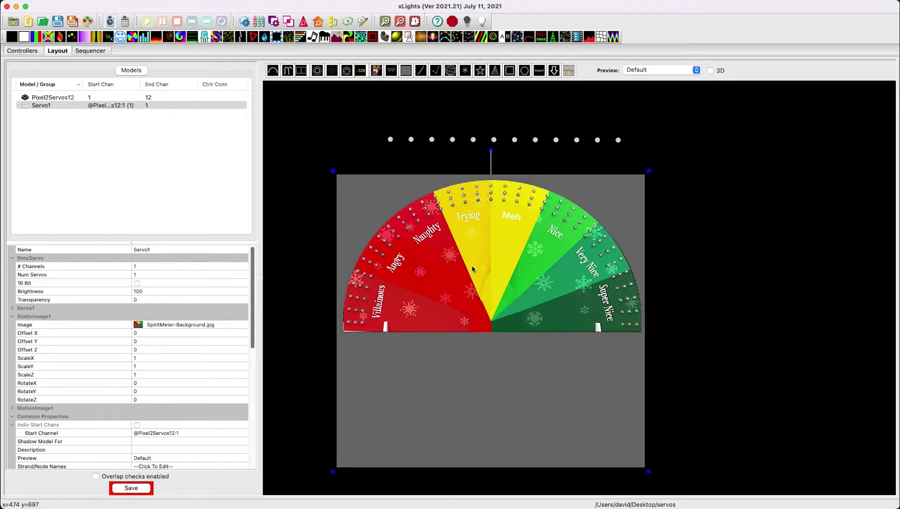
scroll(211, 395, down, 1)
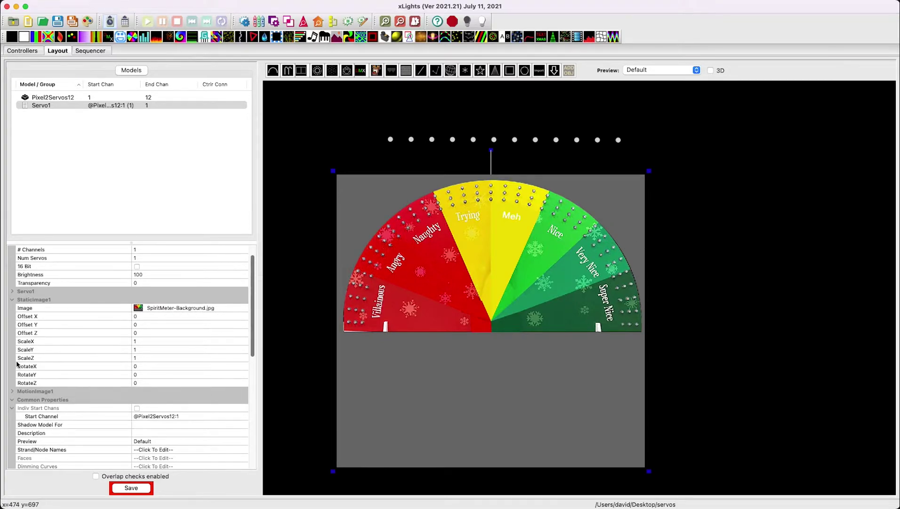
click(12, 391)
Load SpiritMeter-Arrow.png as Servo1's moving needle image
scroll(157, 375, down, 4)
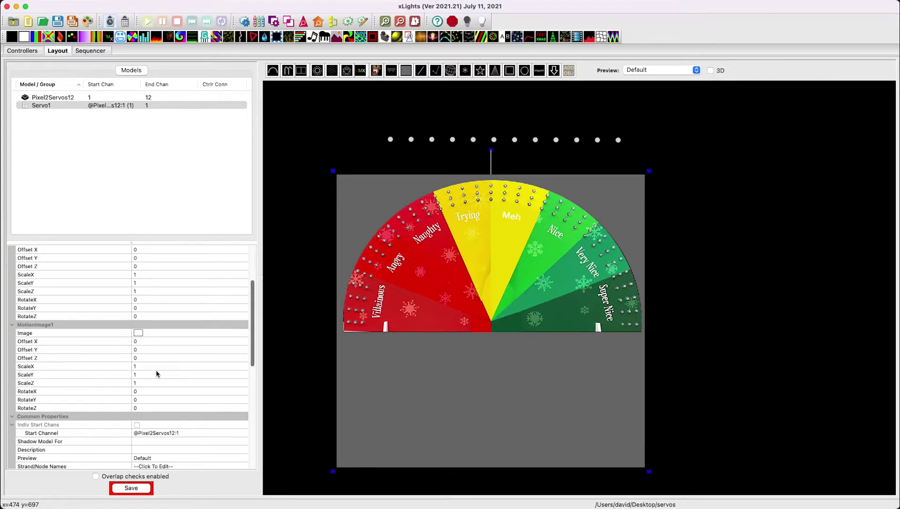
click(210, 333)
click(241, 332)
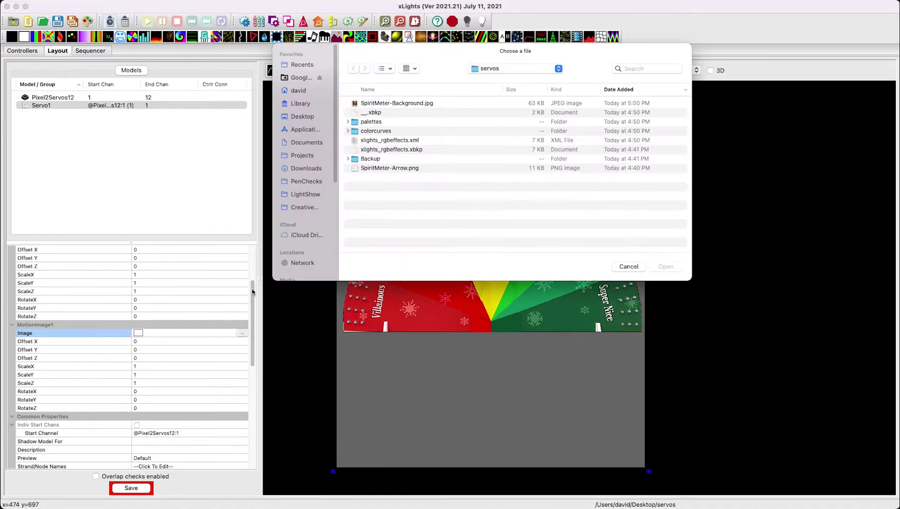
double_click(390, 168)
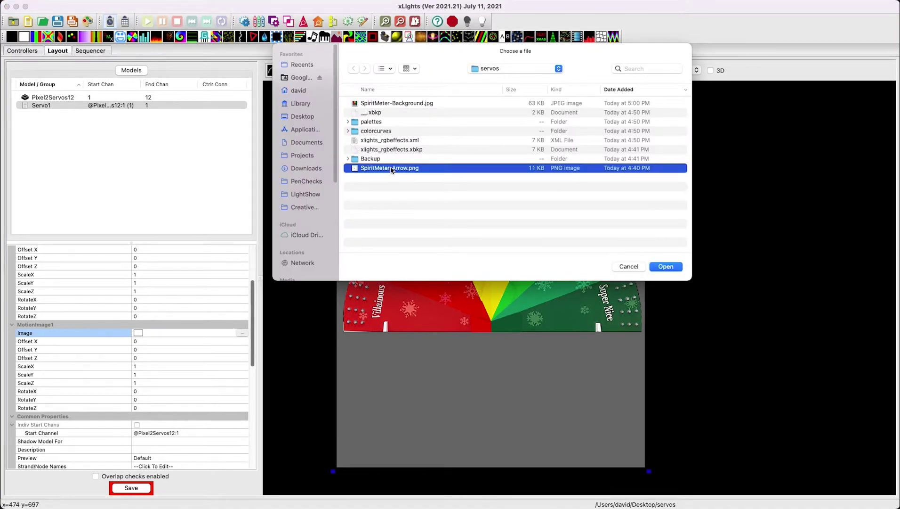
Switch the servo style to Translate X and back to Rotate Z, then expand MotionImage1
scroll(167, 360, up, 5)
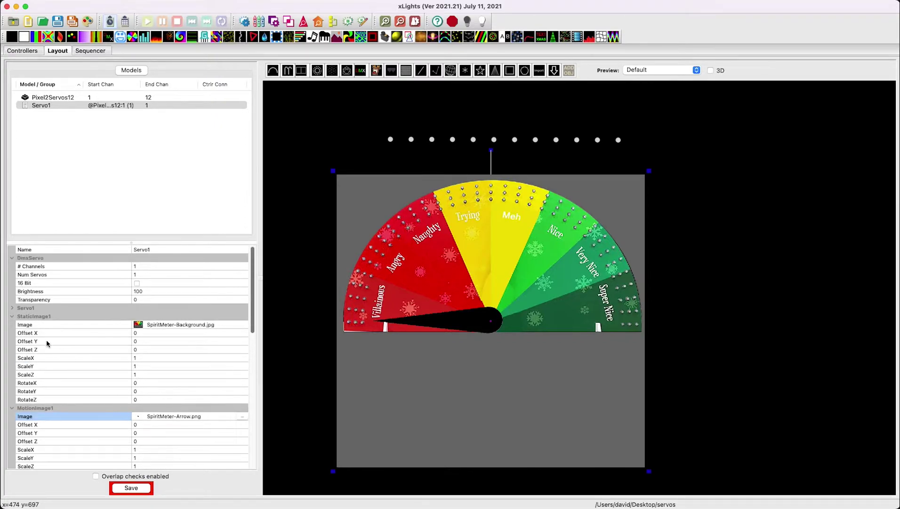
click(12, 309)
click(154, 351)
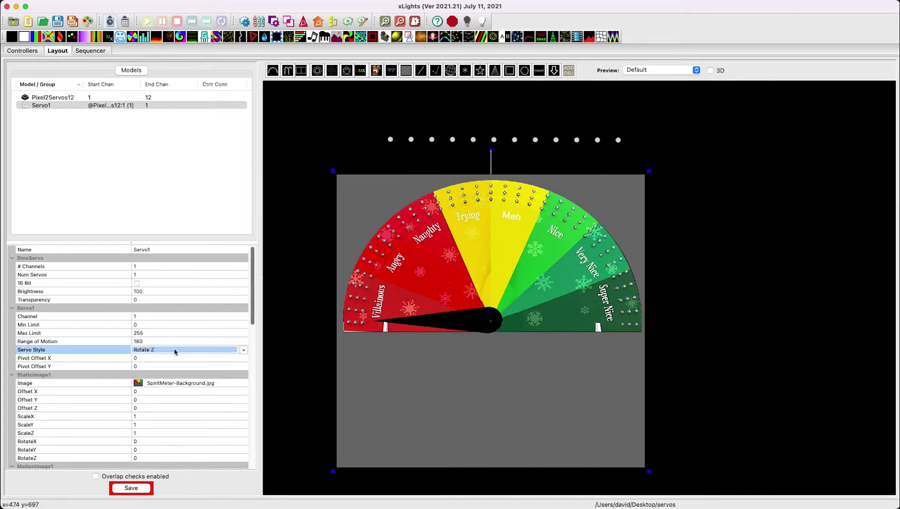
click(175, 352)
click(166, 360)
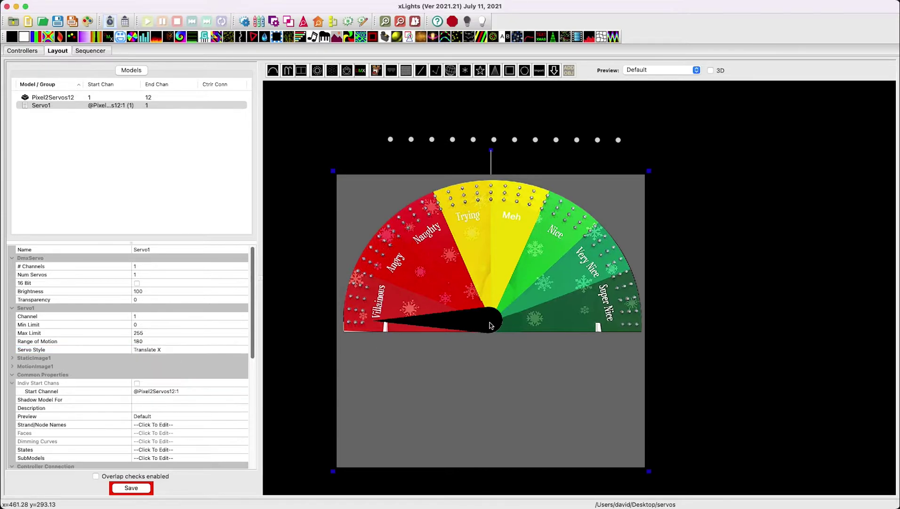
click(203, 353)
click(220, 351)
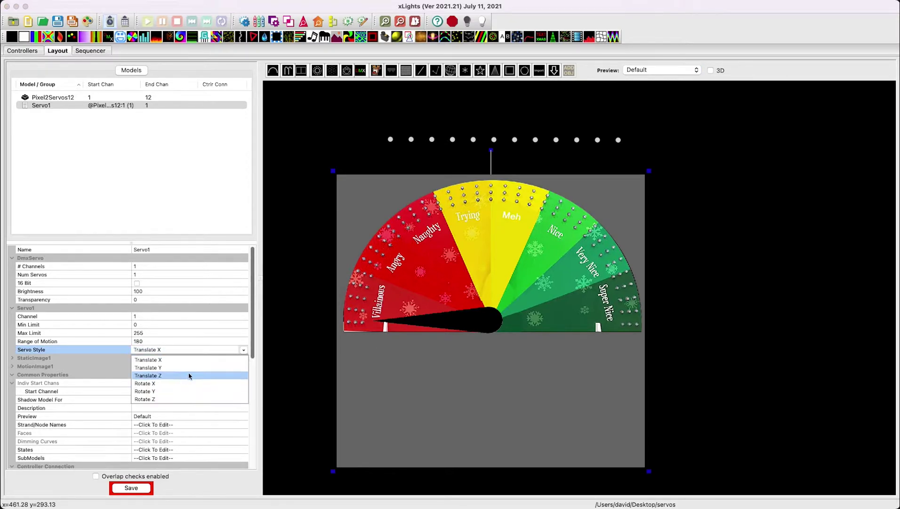
click(179, 402)
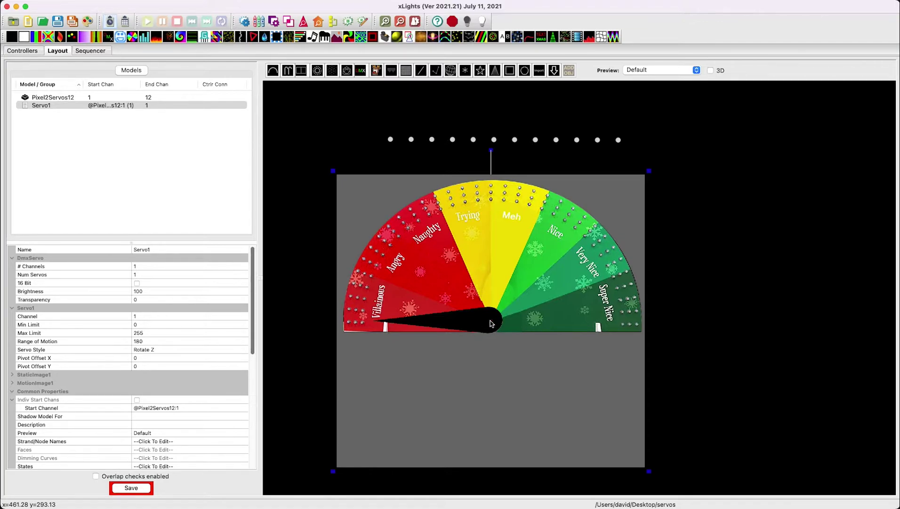
scroll(142, 369, down, 2)
click(13, 357)
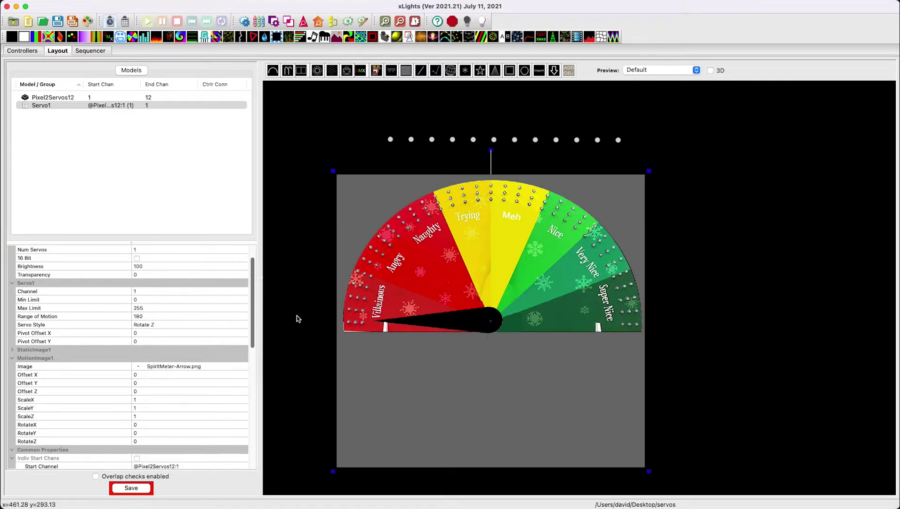
Nudge Pivot Offset X down and back up, and shift the meter model slightly
scroll(207, 318, up, 2)
click(198, 359)
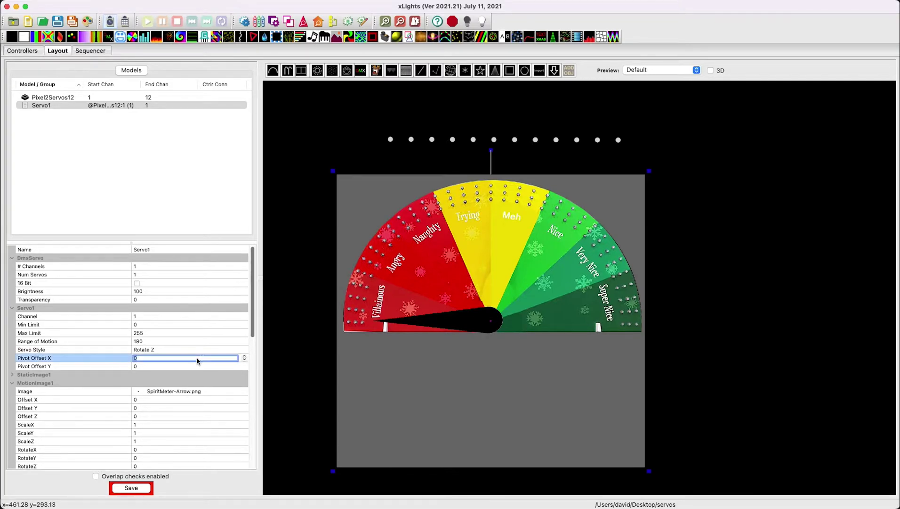
click(245, 360)
click(245, 360)
click(244, 357)
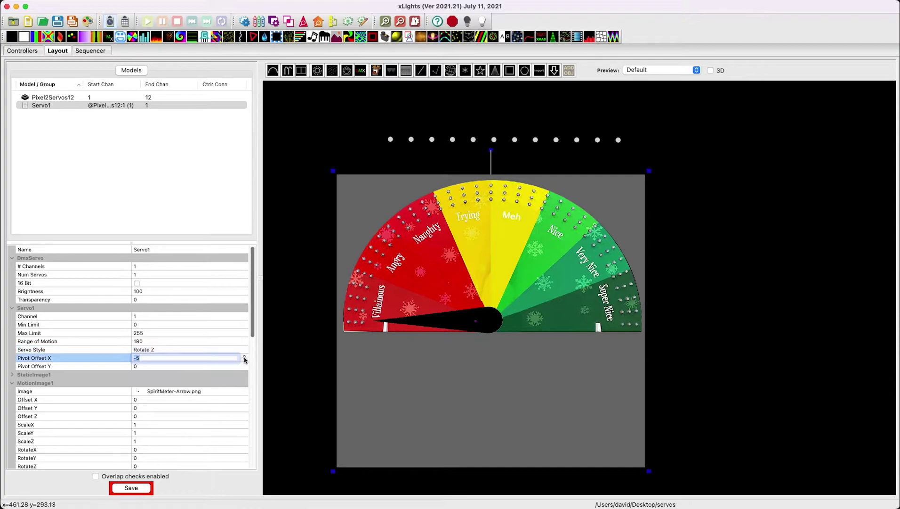
click(244, 357)
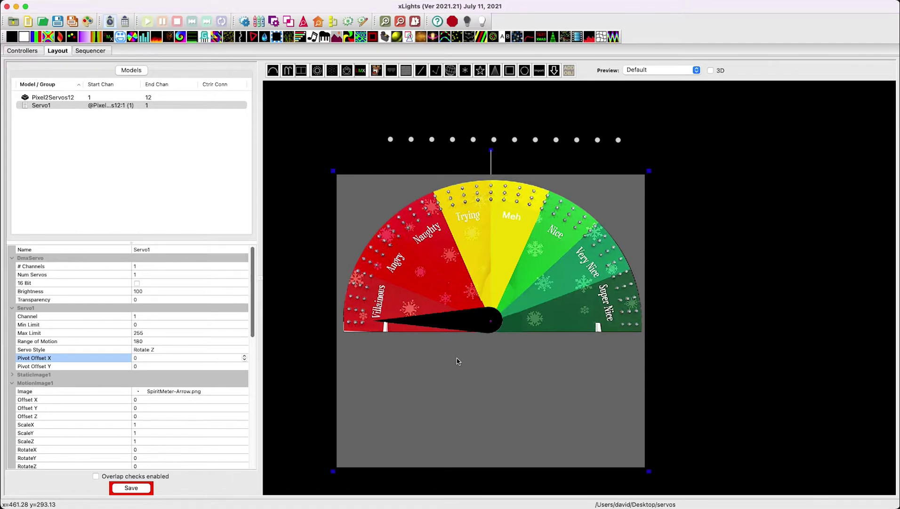
drag(458, 360, 460, 358)
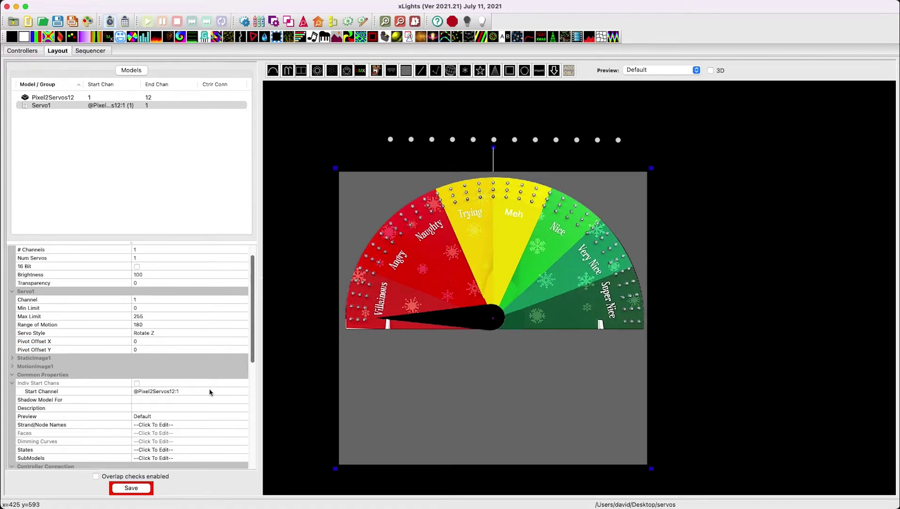
Expand MotionImage1 and adjust the needle's Offset X and ScaleY
scroll(210, 392, down, 6)
scroll(104, 364, up, 3)
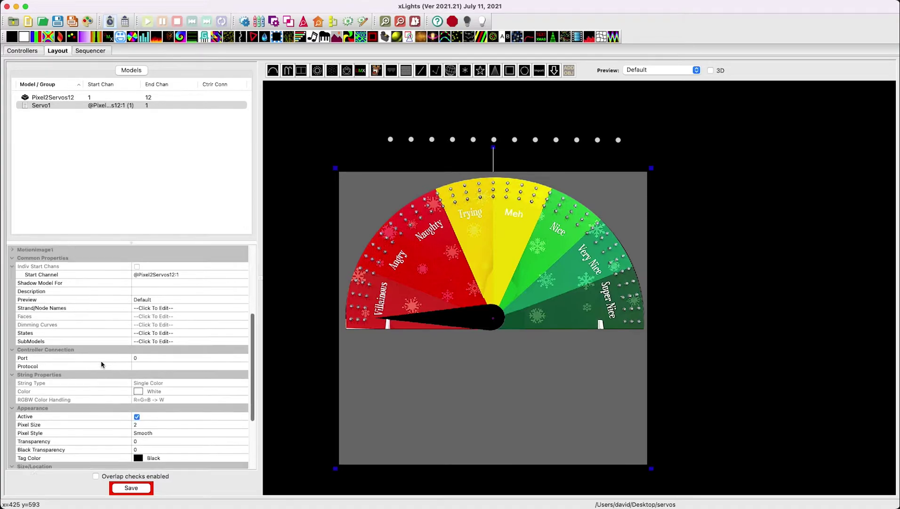
click(12, 283)
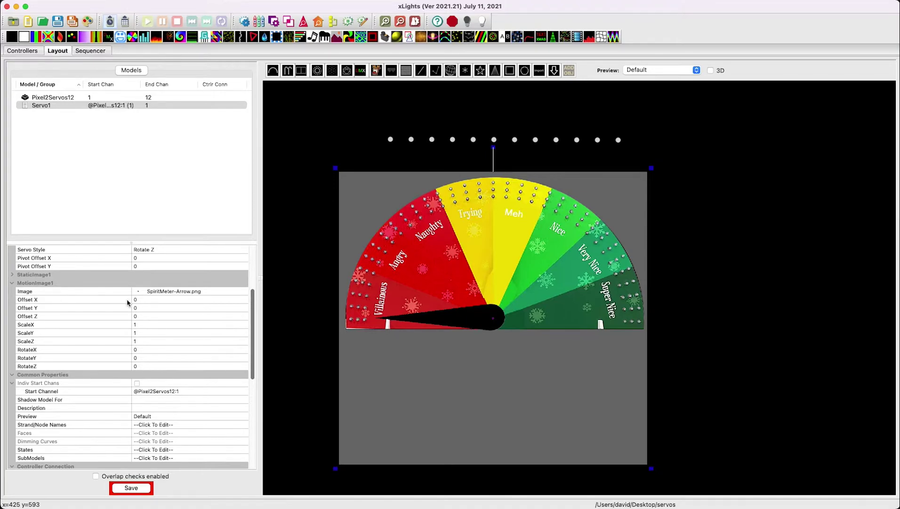
click(161, 299)
drag(245, 303, 245, 299)
click(202, 332)
drag(244, 331, 244, 333)
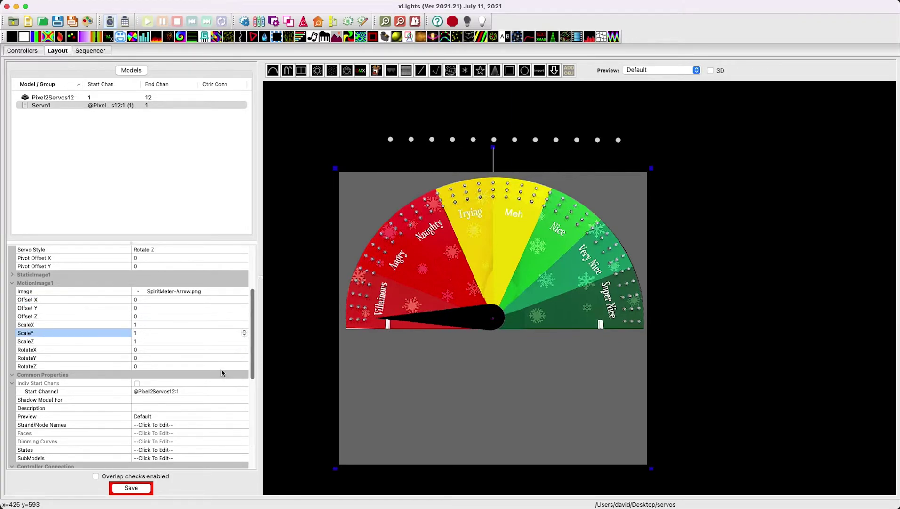
Rotate the needle with RotateZ, reset it to 0, and save the layout
click(240, 366)
drag(246, 366, 245, 370)
click(222, 366)
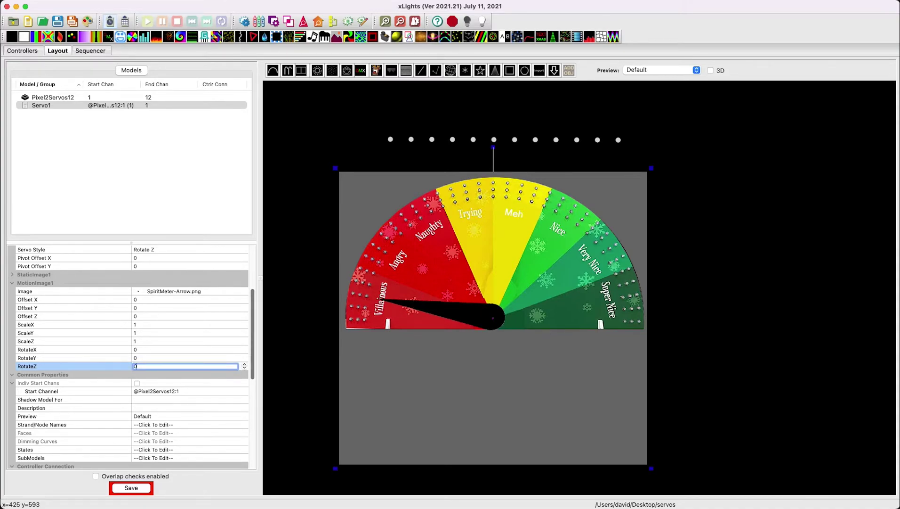
text(0)
key(Return)
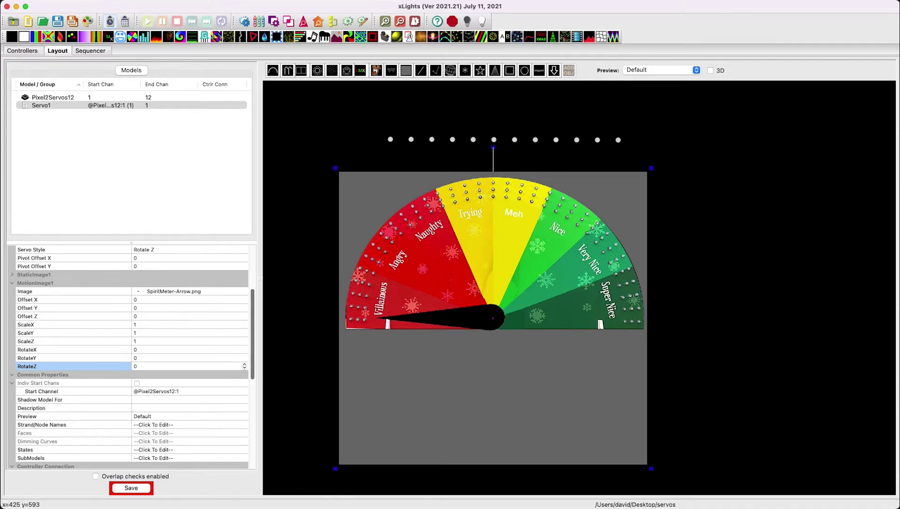
click(136, 489)
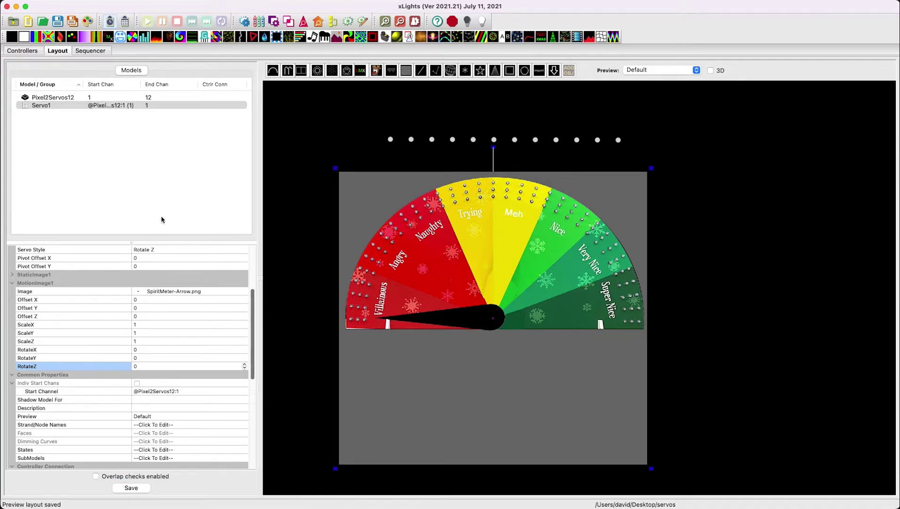
Nudge the meter in the layout, discard changes, and start a new 40fps Animation sequence
click(481, 265)
drag(449, 366, 463, 358)
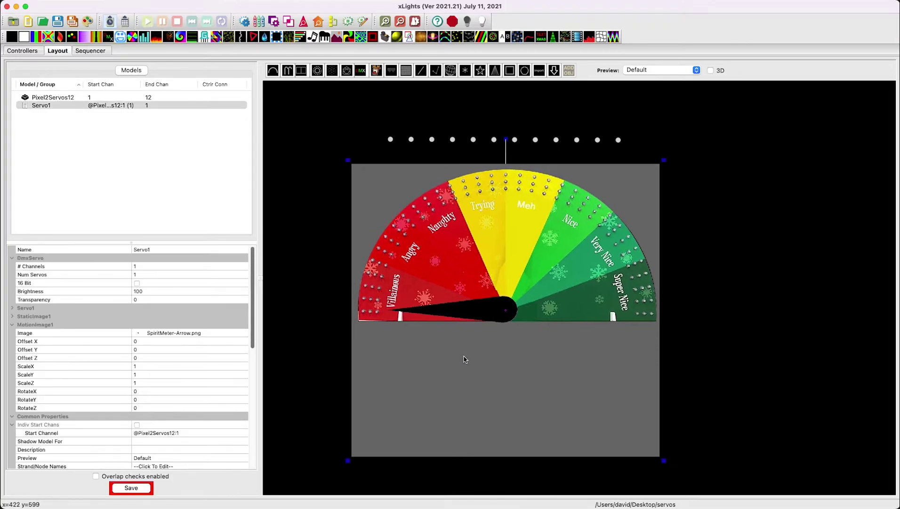
click(90, 50)
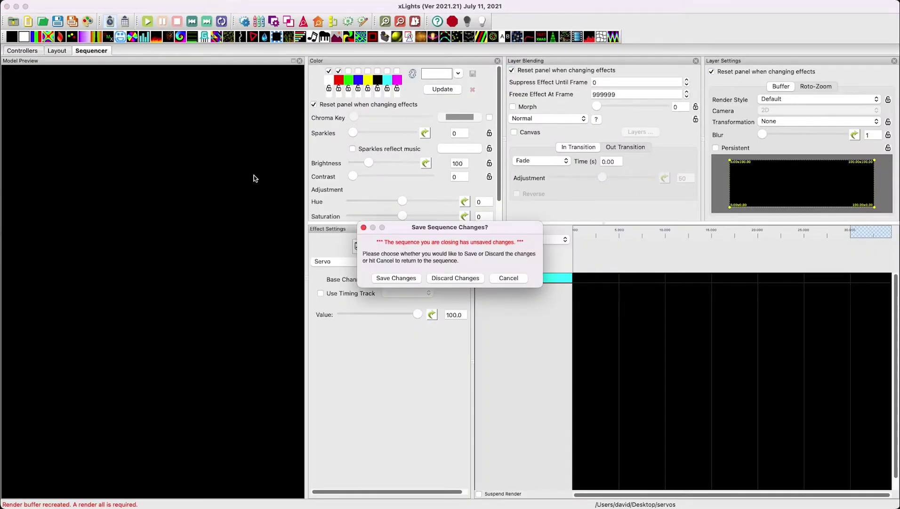
click(474, 279)
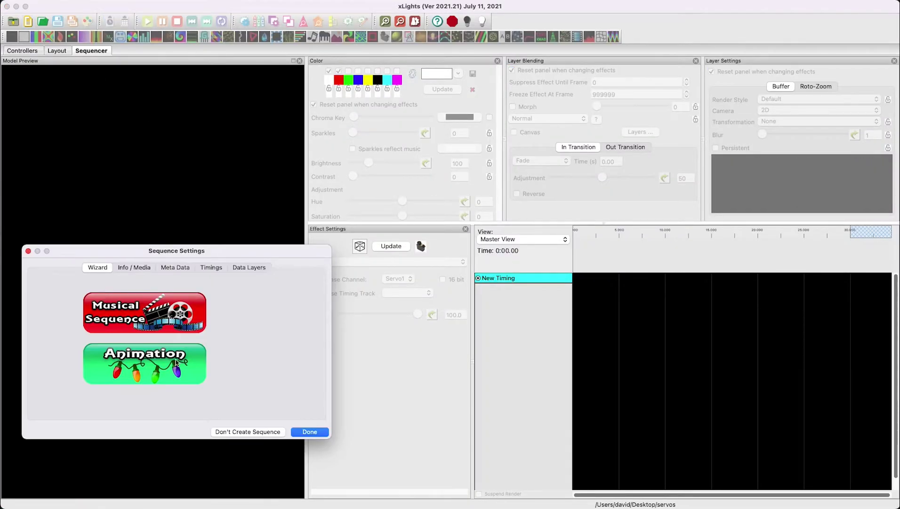
click(150, 362)
click(143, 299)
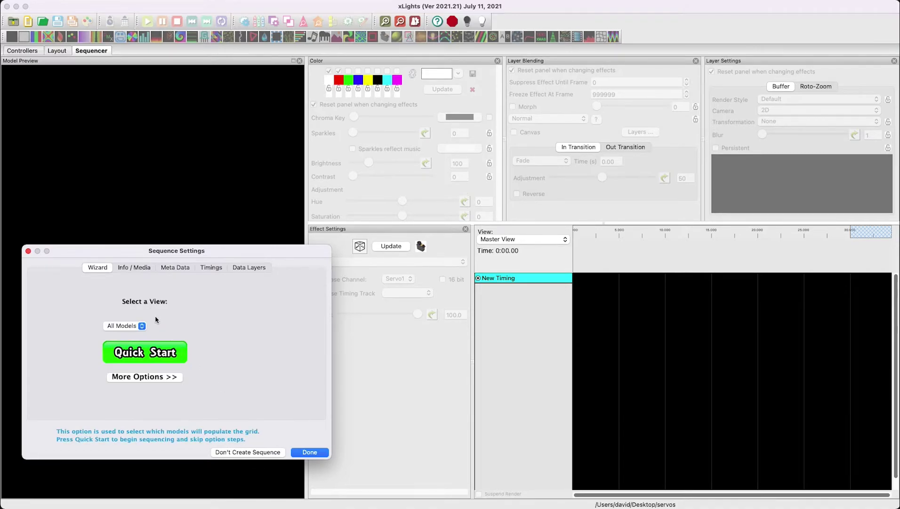
click(156, 355)
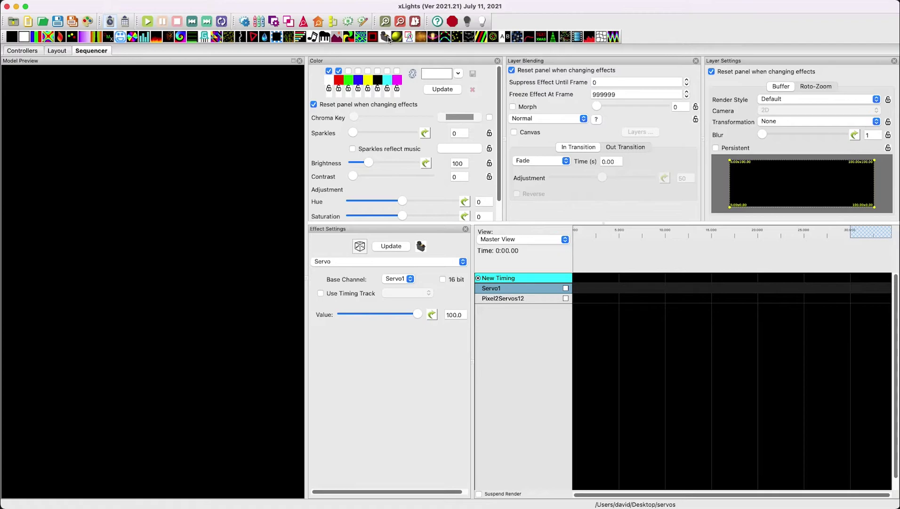
Place a lengthened Servo effect on Servo1 and swing its value from 0 to 100
drag(388, 40, 634, 288)
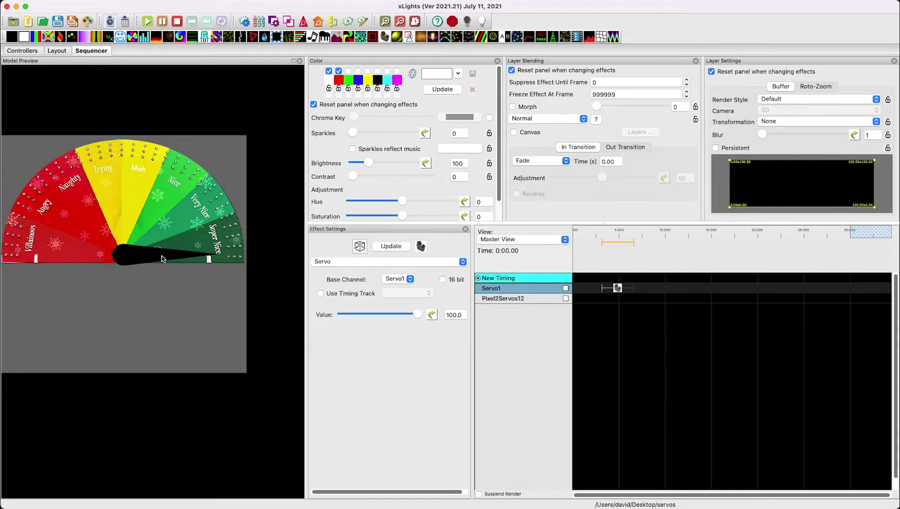
drag(419, 314, 340, 314)
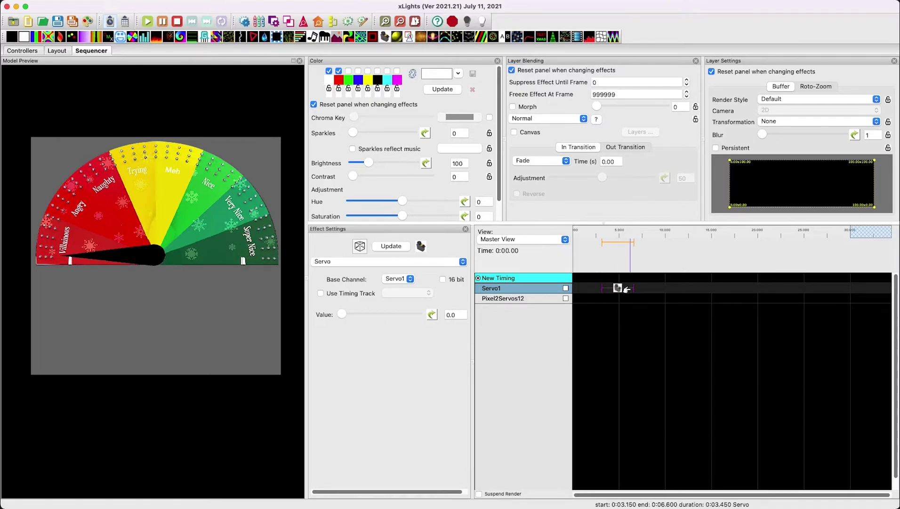
drag(634, 288, 648, 288)
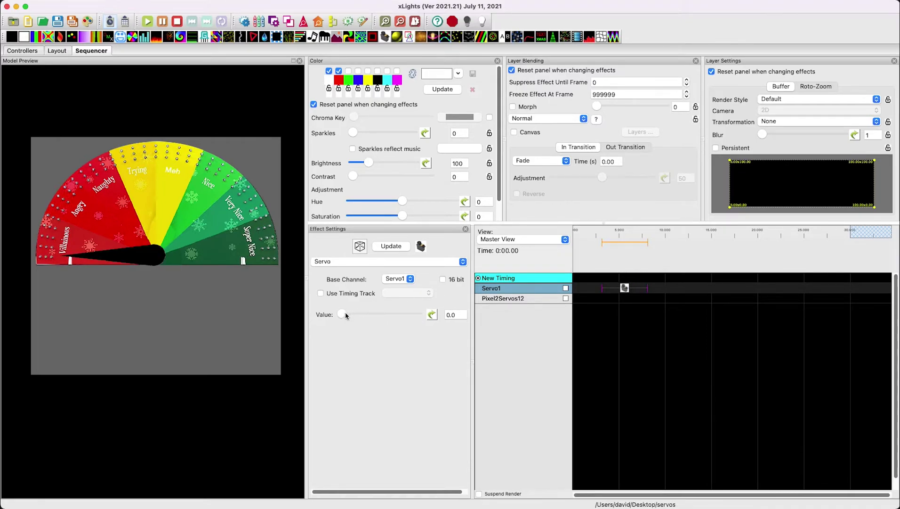
drag(345, 315, 368, 314)
Apply a Ramp value curve to the Servo effect's value
click(432, 315)
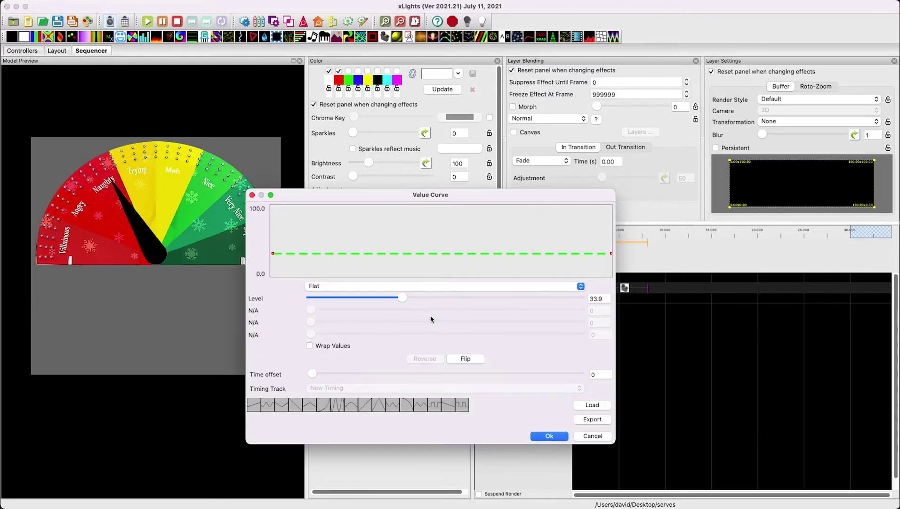
click(375, 286)
click(382, 298)
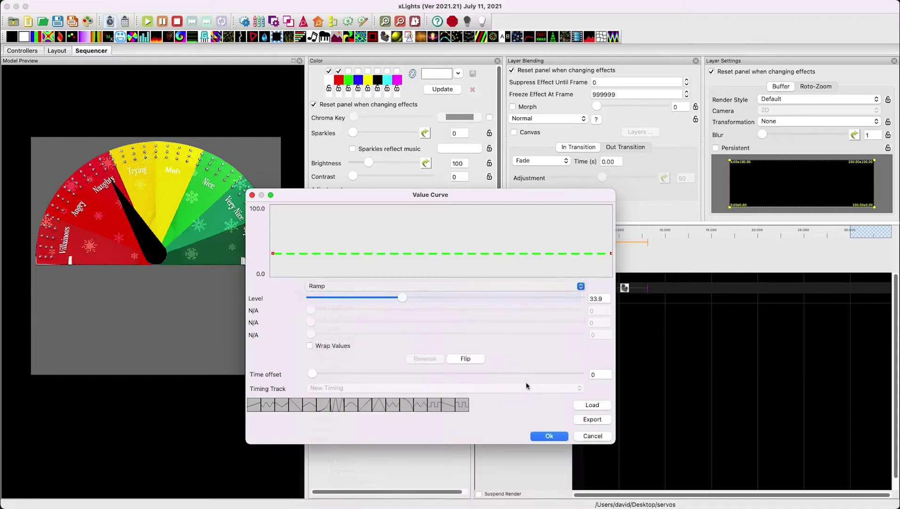
click(549, 436)
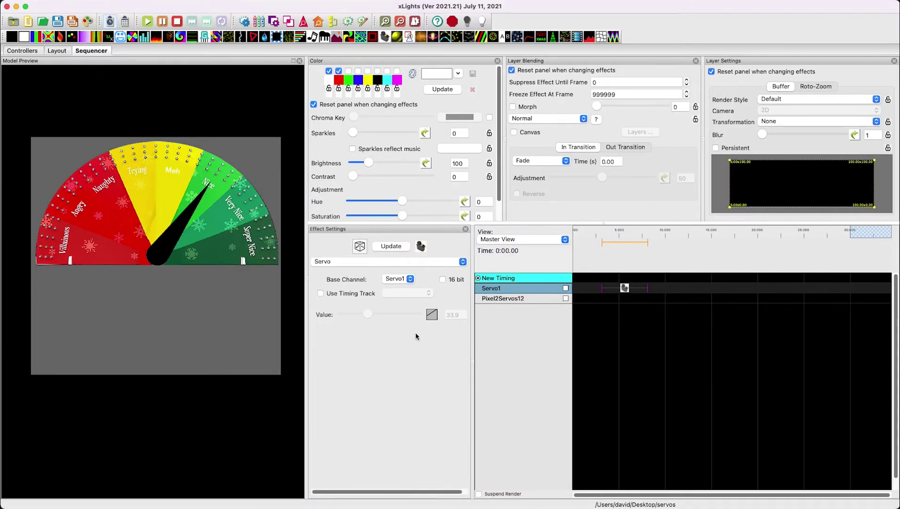
Disable the value curve, drag the Servo value to 0.0, and return to Layout
click(431, 316)
drag(368, 314, 337, 312)
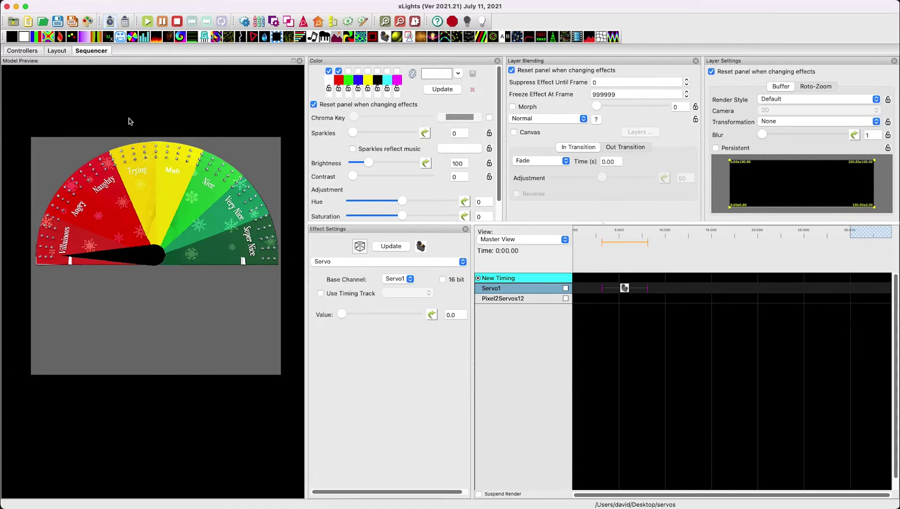
click(57, 51)
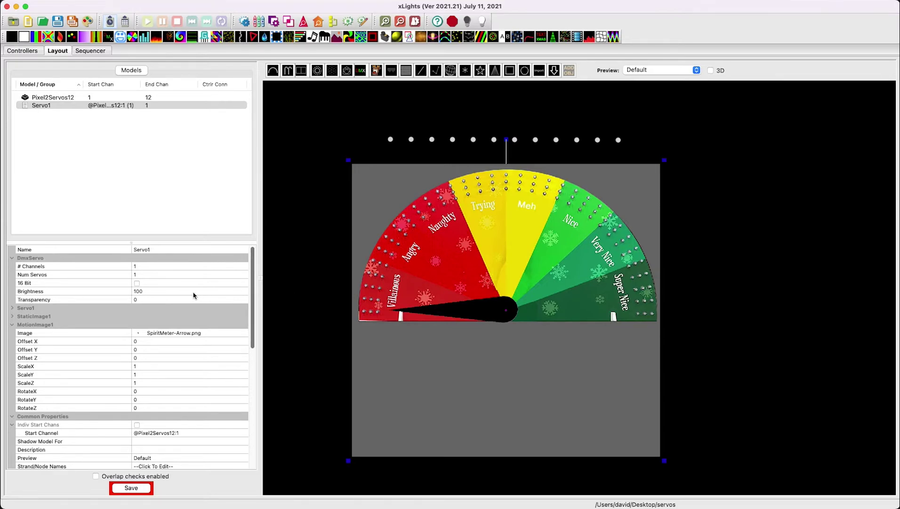
Set Servo1's Range of Motion to 90 and save the layout
click(13, 308)
click(149, 342)
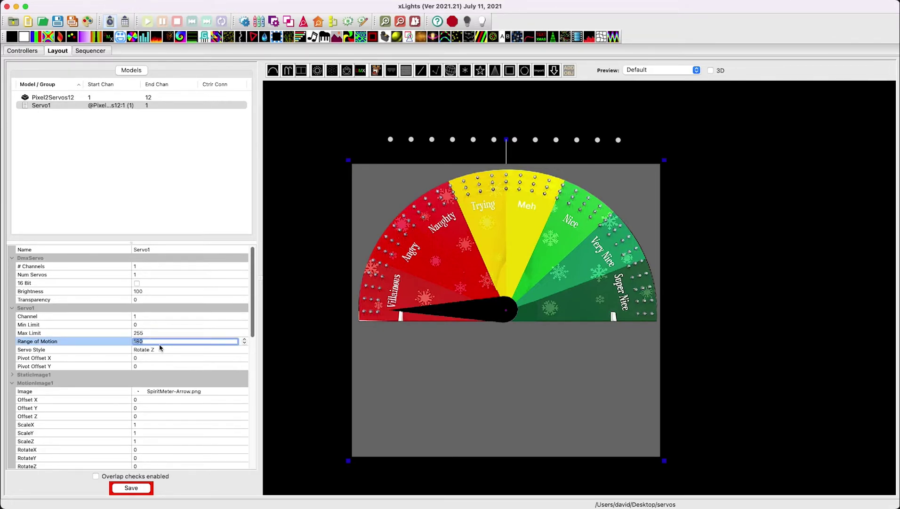
text(90)
key(Return)
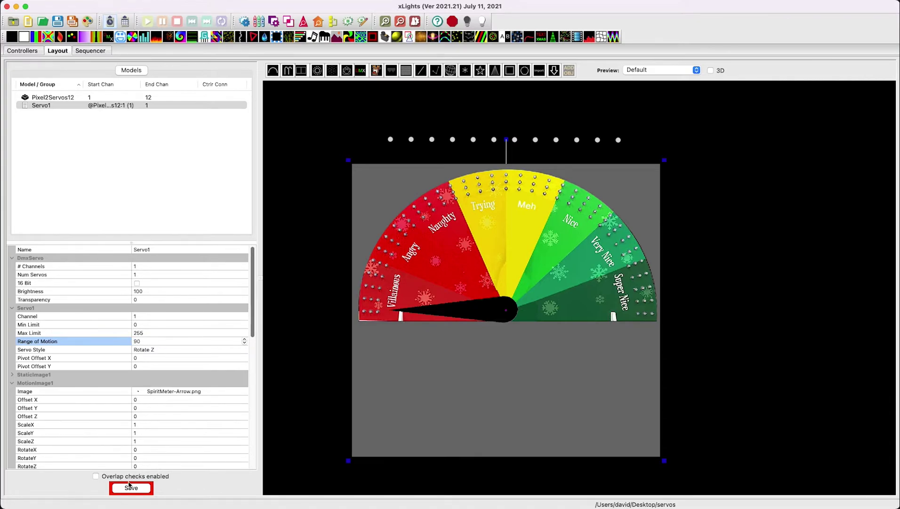
click(131, 487)
Select the Servo effect in the sequencer and open its Ramp value curve (33.9–100)
click(88, 51)
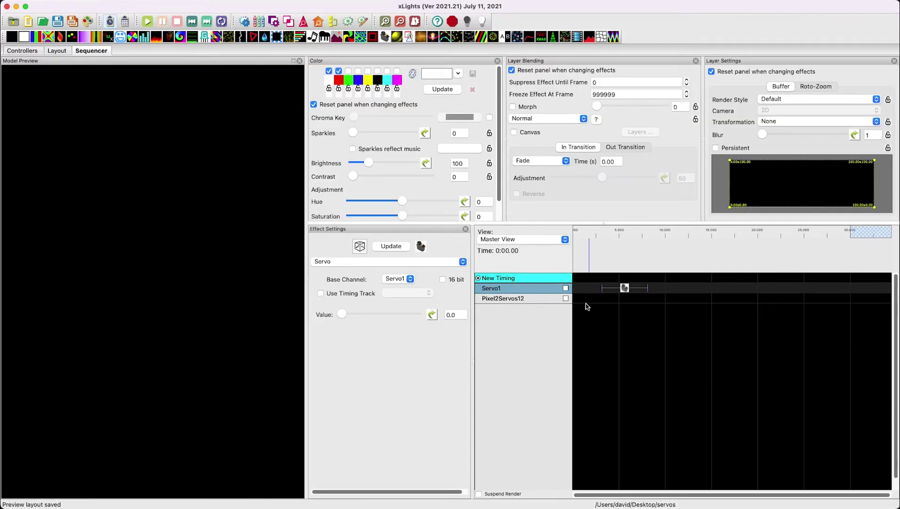
click(621, 288)
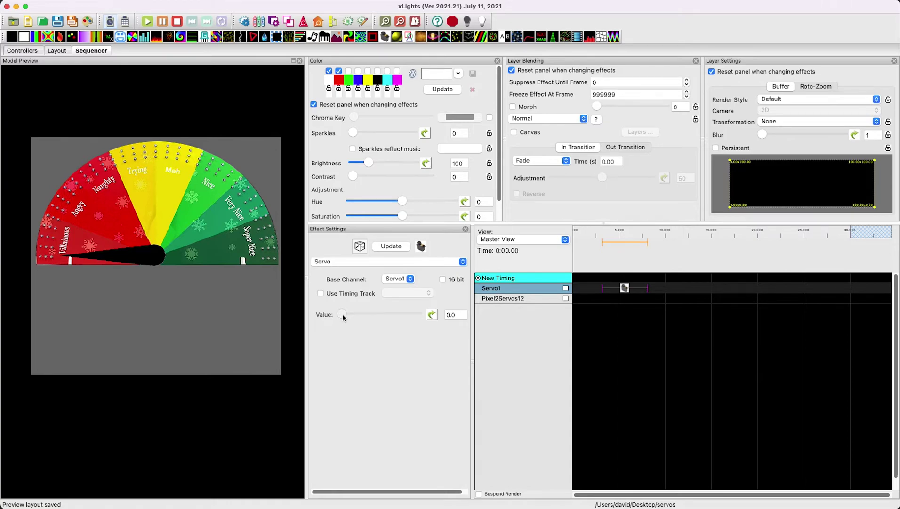
mouse_move(342, 314)
mouse_down()
mouse_move(421, 310)
mouse_move(353, 314)
mouse_up()
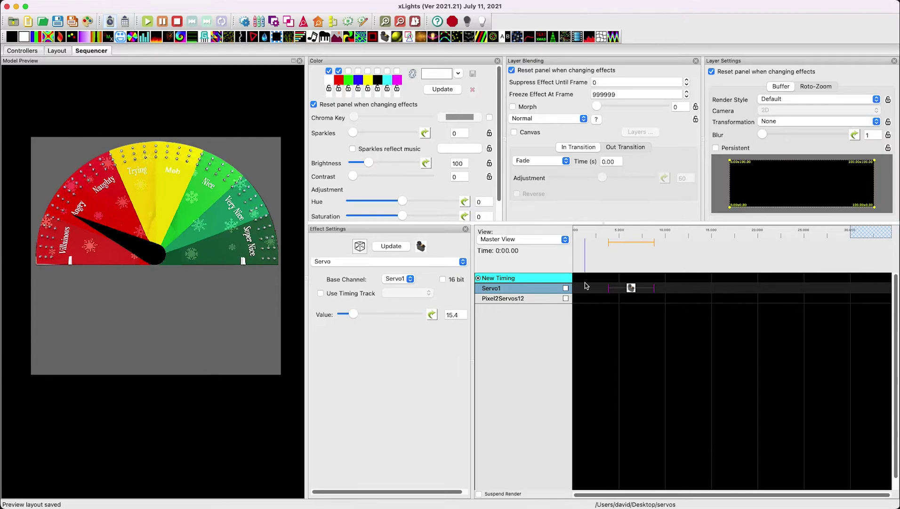
click(432, 314)
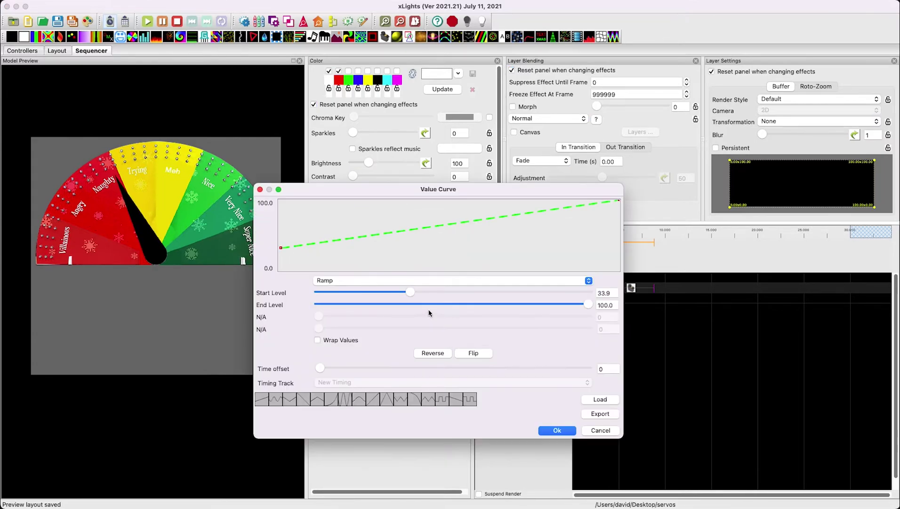
Drive the value with an 18-cycle Saw Tooth curve and stretch the effect to 0:28.650
click(399, 281)
click(401, 292)
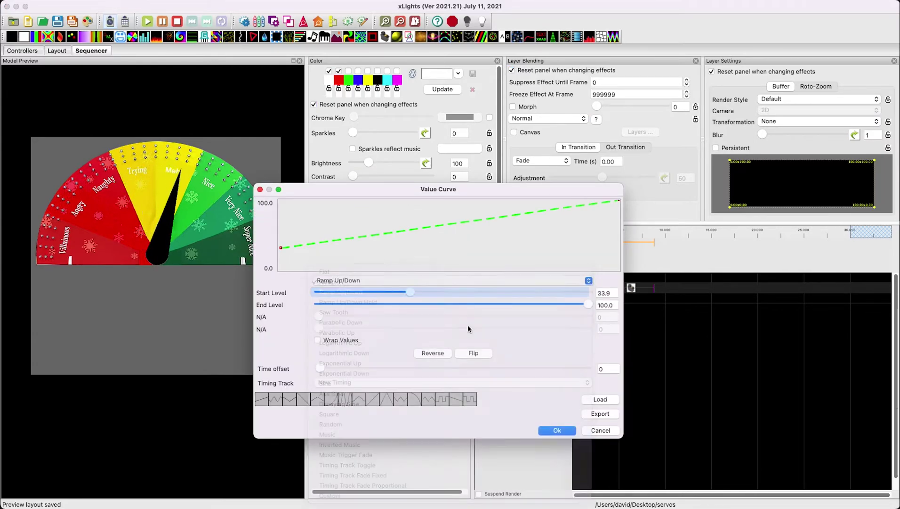
click(363, 281)
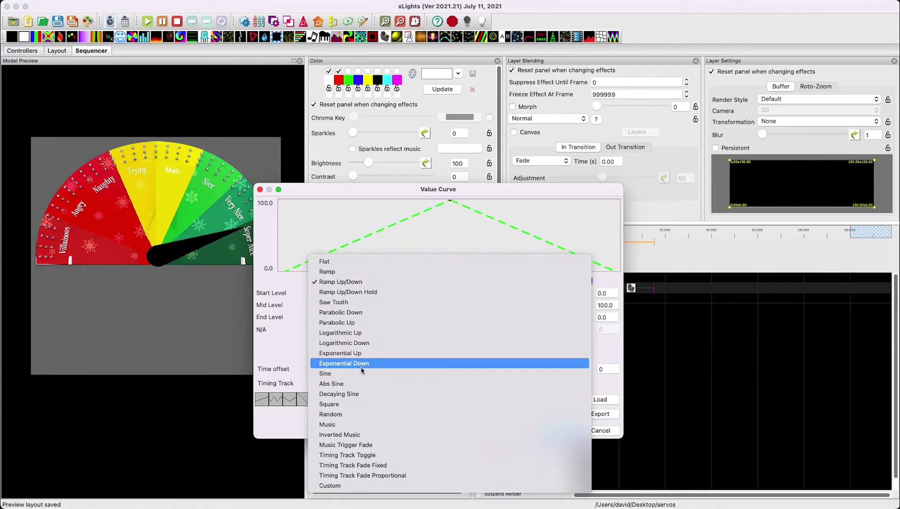
click(366, 302)
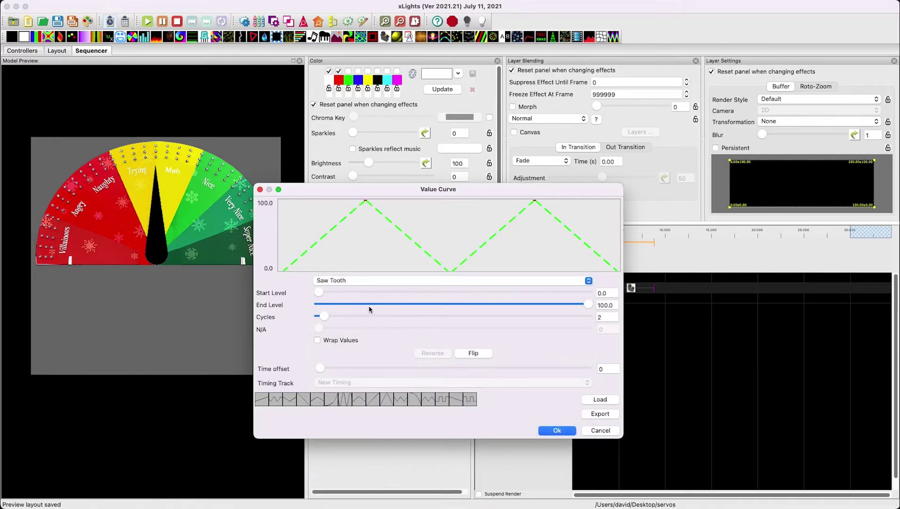
drag(324, 316, 345, 317)
click(556, 430)
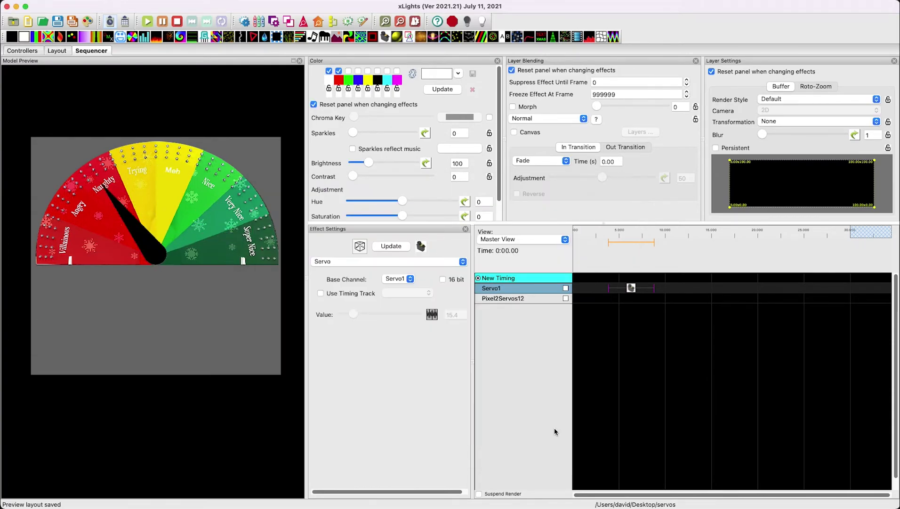
drag(654, 287, 838, 286)
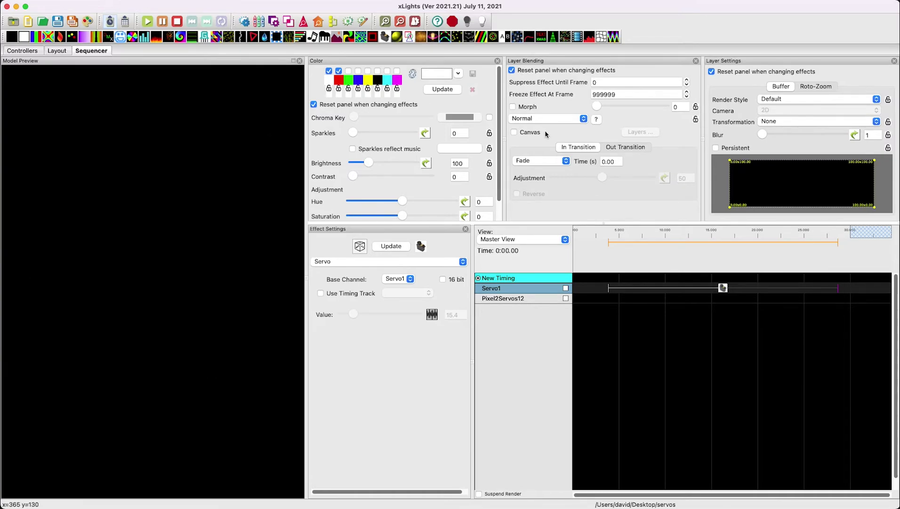
Turn off the value curve and set the Servo value by hand to 57.8, needle at Meh
click(723, 290)
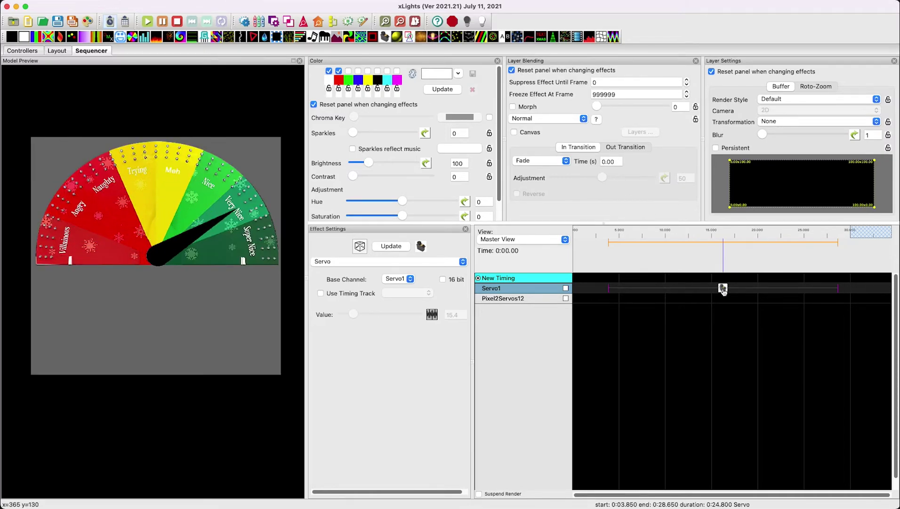
click(431, 315)
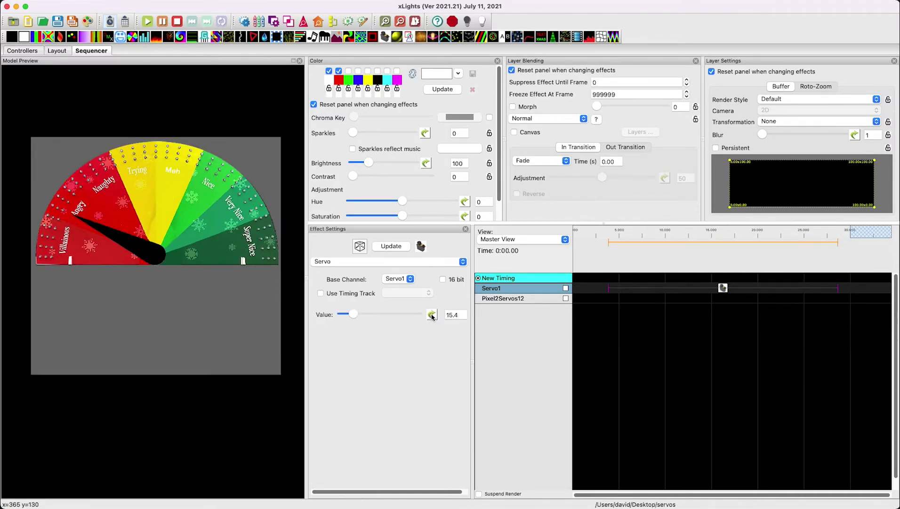
mouse_move(353, 313)
mouse_down()
mouse_move(433, 313)
mouse_move(332, 313)
mouse_move(422, 318)
mouse_move(343, 317)
mouse_up()
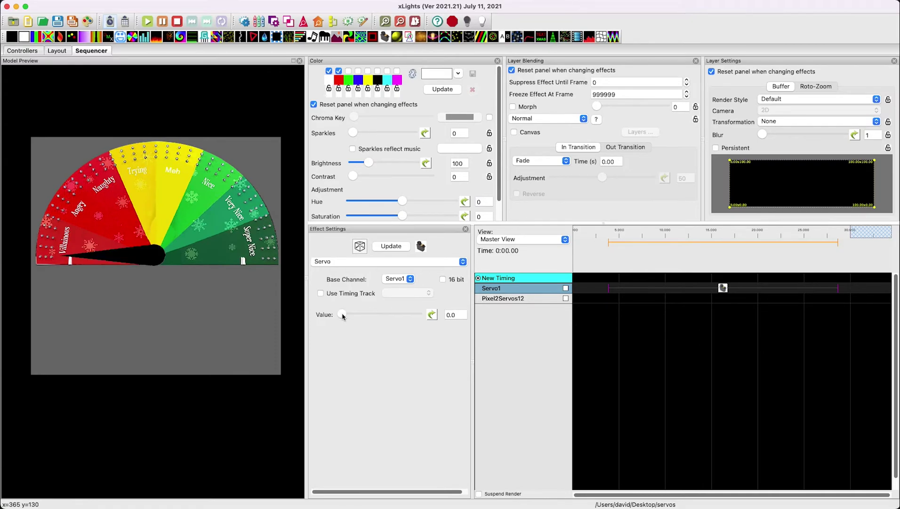
drag(343, 316, 386, 316)
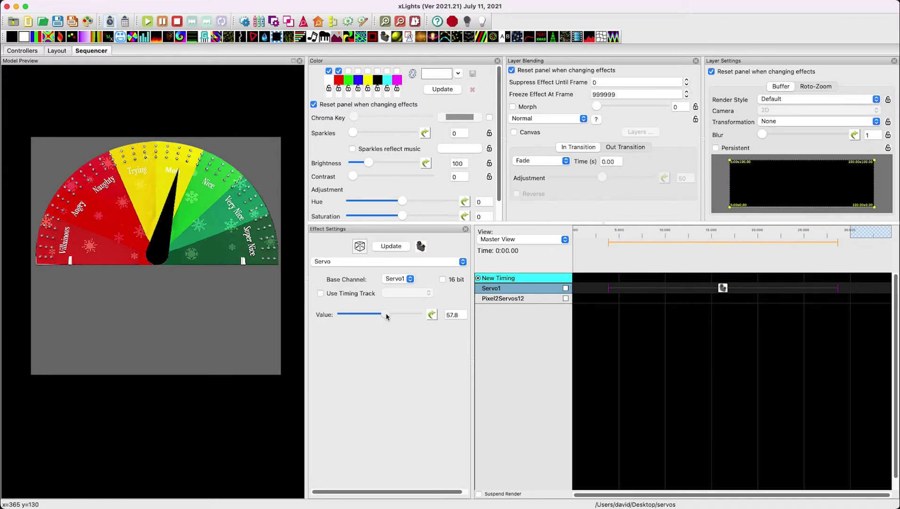
Set Pixel2Servos12's channel count to 24 in the layout
click(65, 53)
drag(447, 142, 451, 137)
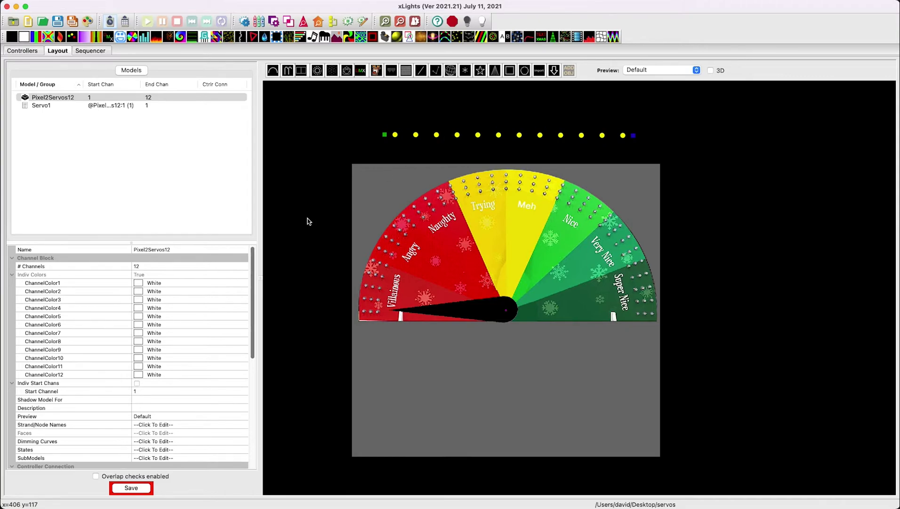
click(163, 267)
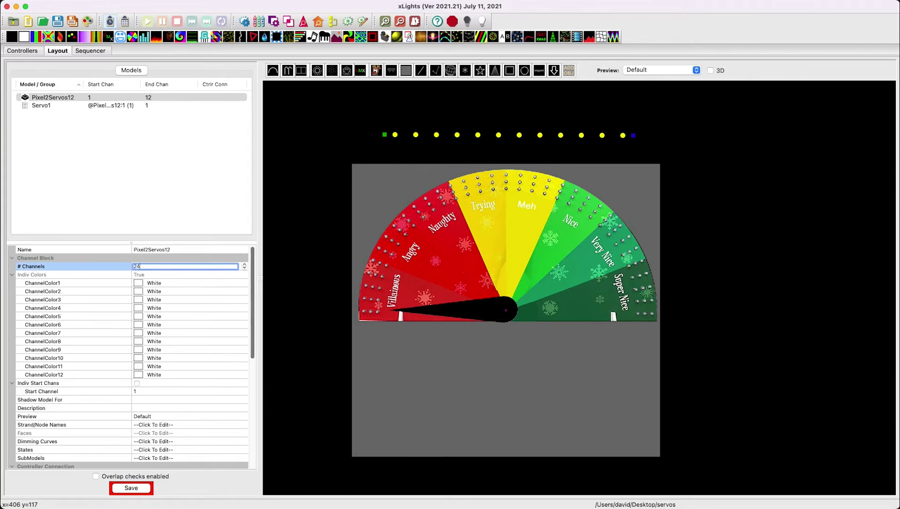
text(24)
key(Return)
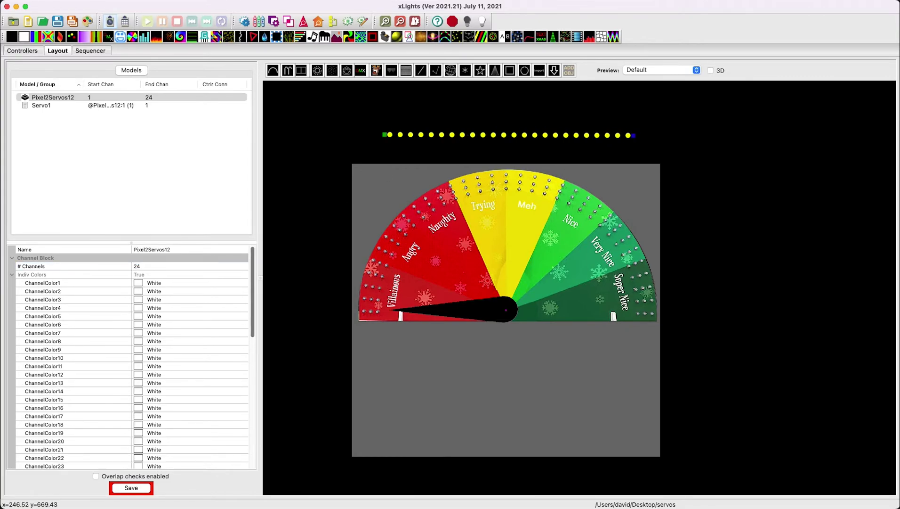
click(318, 250)
click(449, 136)
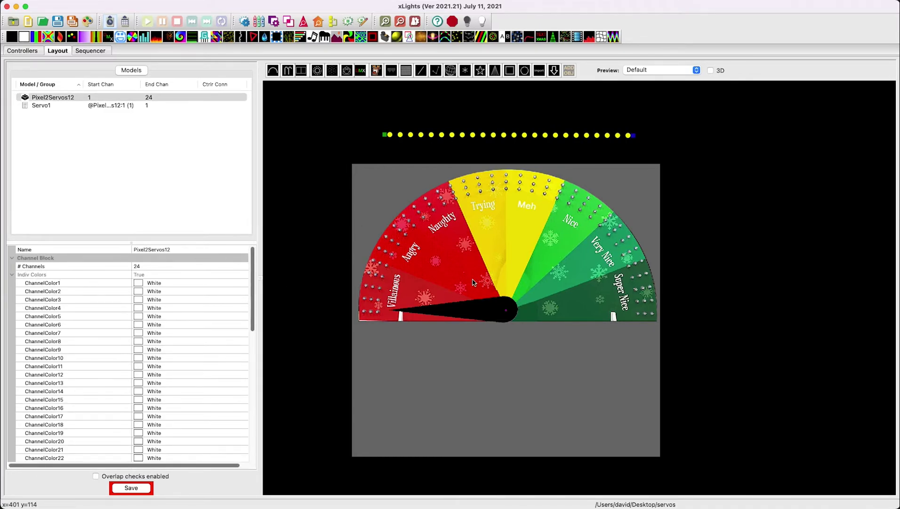
click(434, 272)
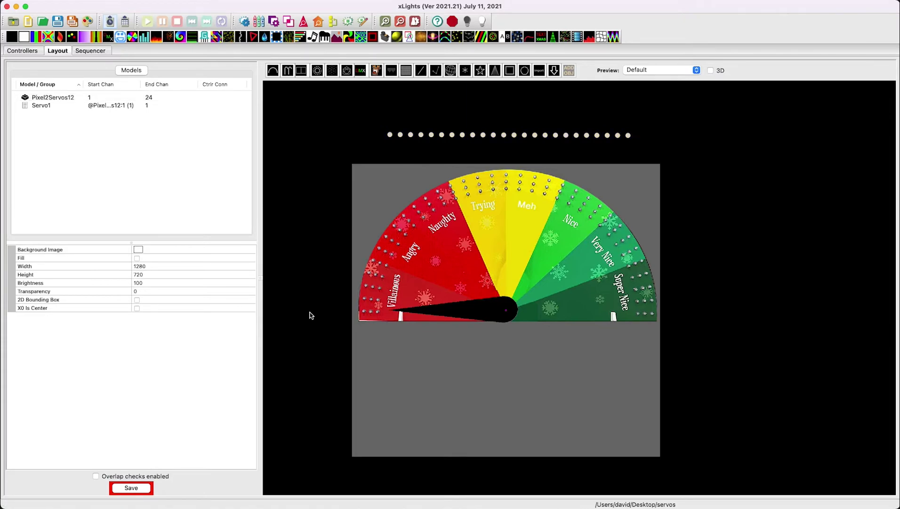
Give Servo1 2 channels with 16 Bit enabled and save the layout
click(402, 403)
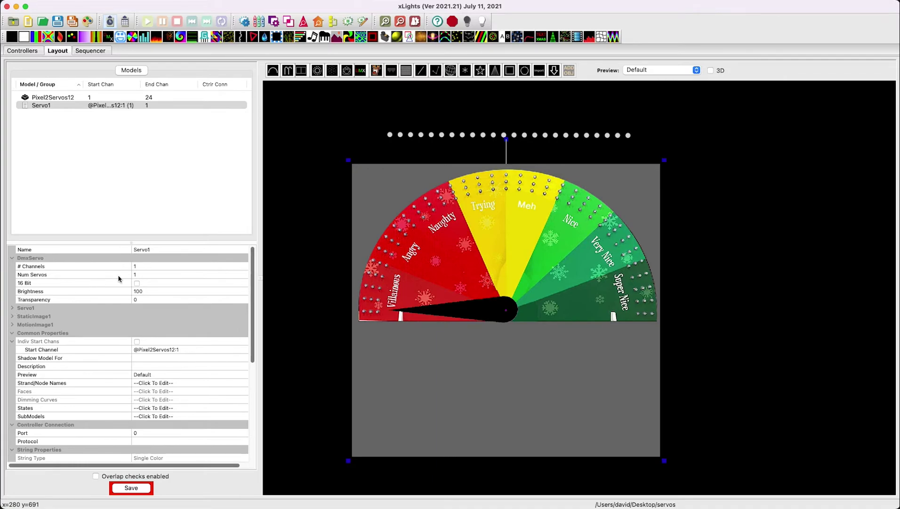
click(140, 268)
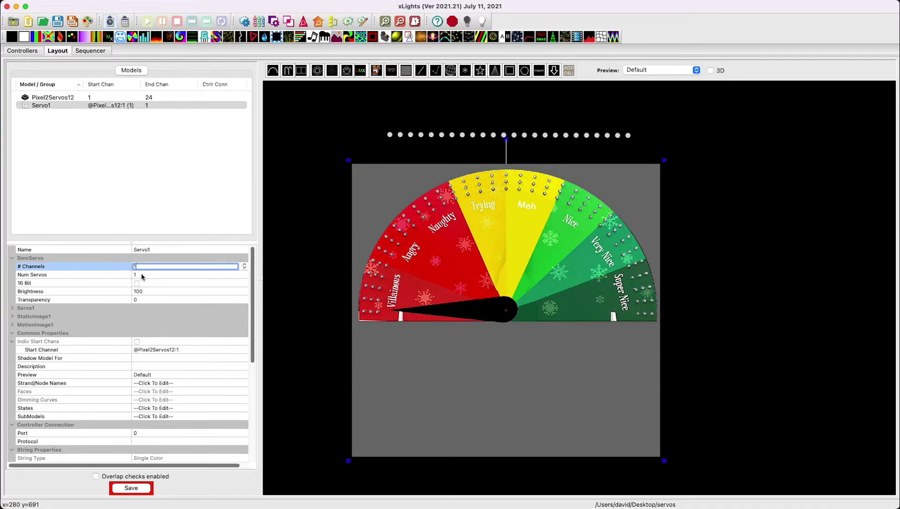
key(Return)
click(137, 283)
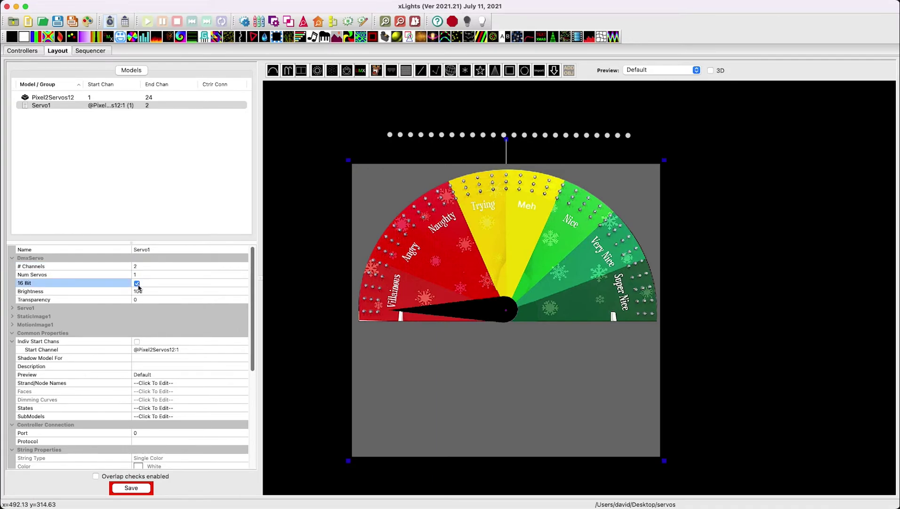
click(143, 490)
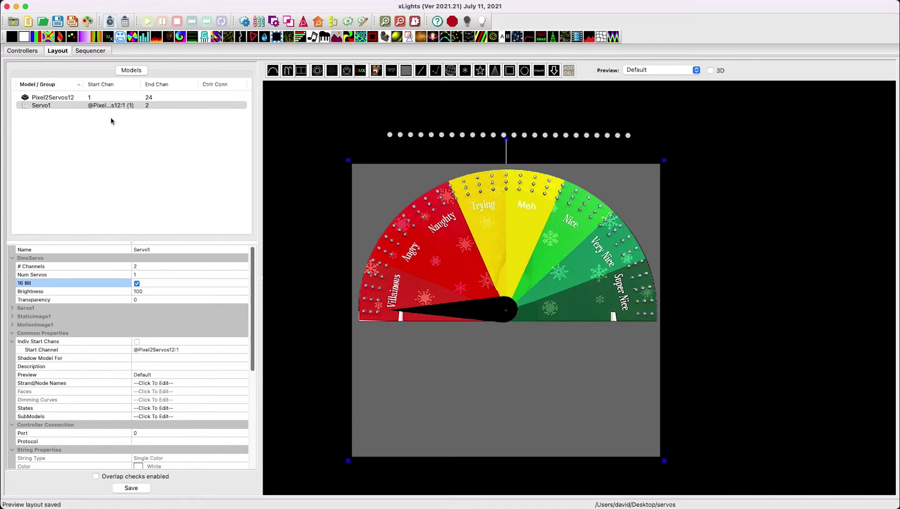
click(91, 51)
Enable 16-bit output on the Servo effect and sweep its value between 0.0 and 100
click(722, 287)
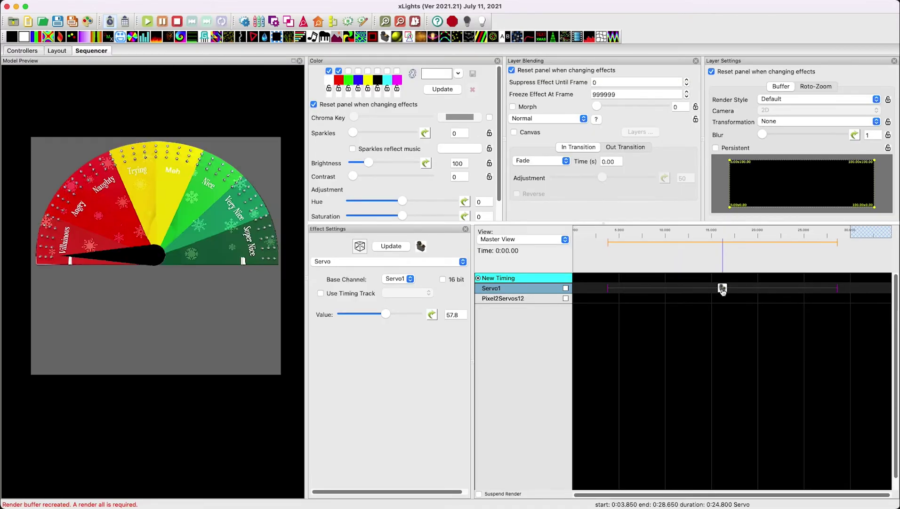
click(443, 279)
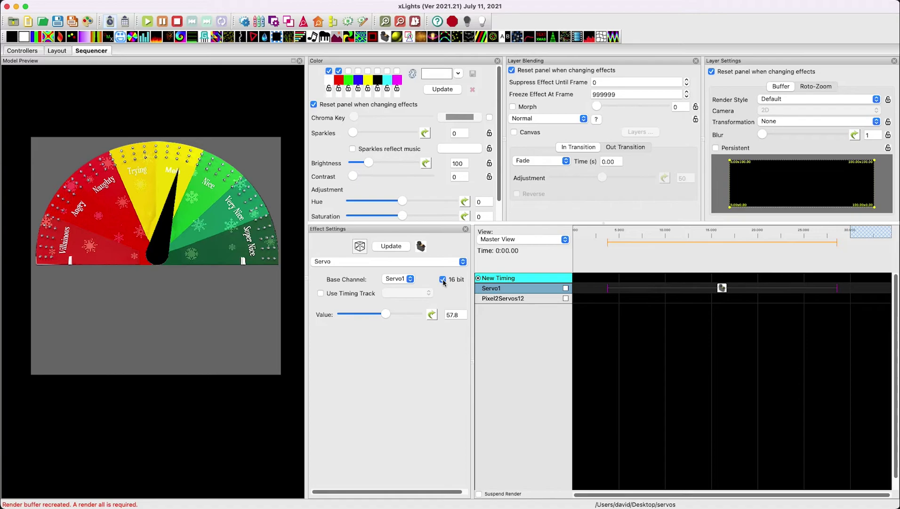
mouse_move(383, 317)
mouse_down()
mouse_move(341, 316)
mouse_move(384, 313)
mouse_up()
drag(386, 312, 340, 314)
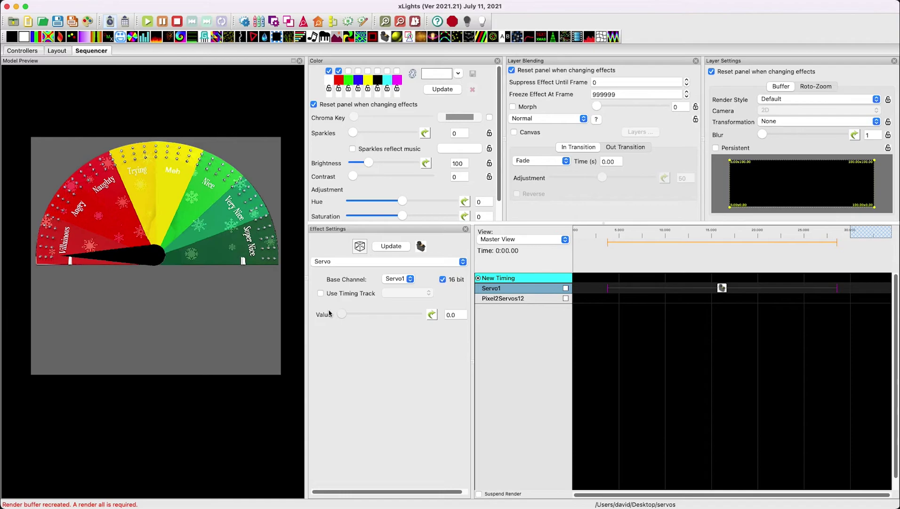
Compute 255*255 = 65025 in Calculator, close it, and nudge the Servo value
key(super+Tab)
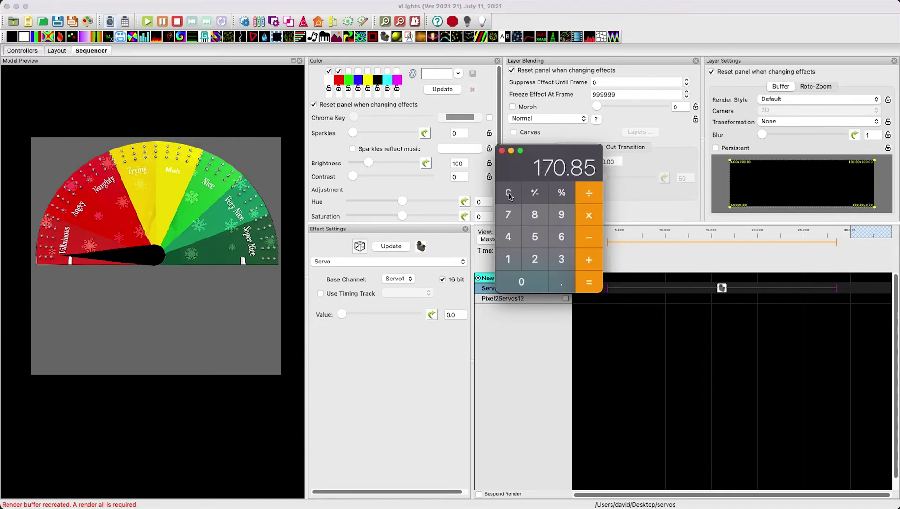
key(Escape)
drag(540, 166, 546, 166)
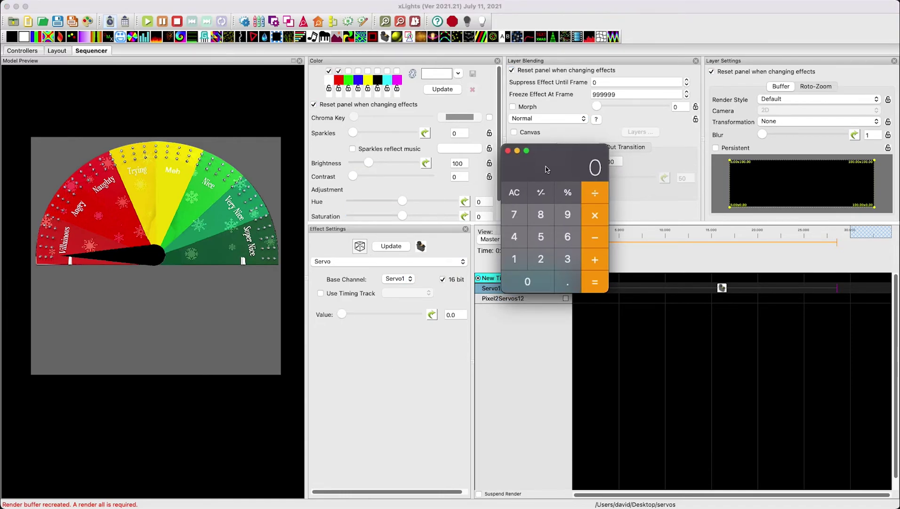
text(255*255)
key(Return)
click(508, 151)
click(341, 316)
mouse_move(341, 319)
mouse_down()
mouse_move(419, 319)
mouse_move(338, 314)
mouse_up()
Select Servo1 in the layout and verify its 2-channel, 16-bit settings
click(57, 50)
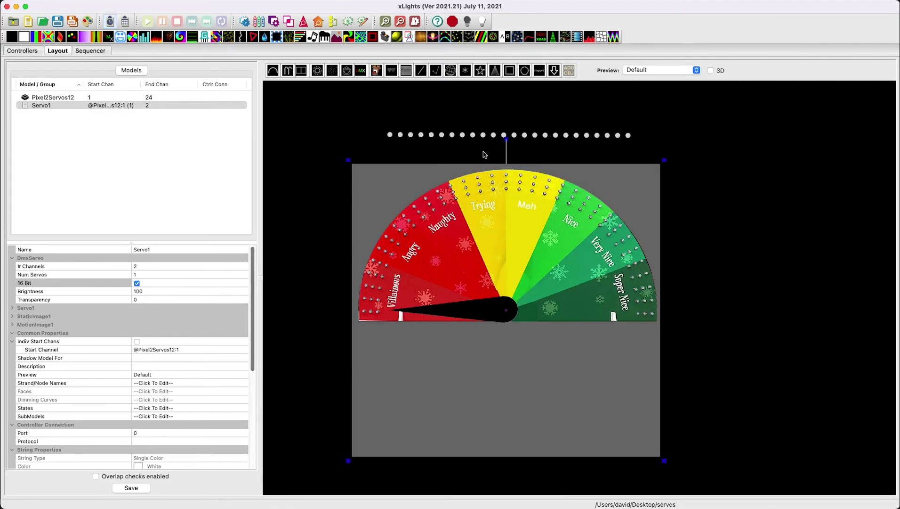
click(471, 137)
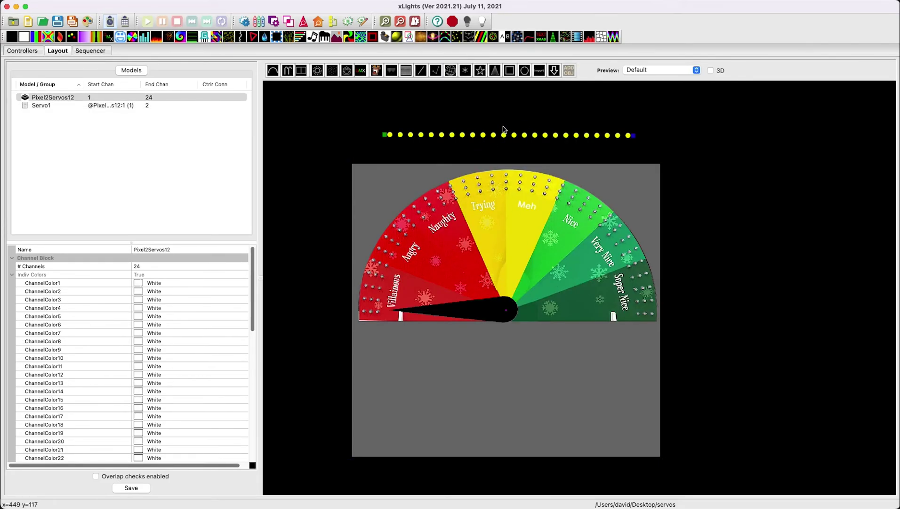
click(449, 366)
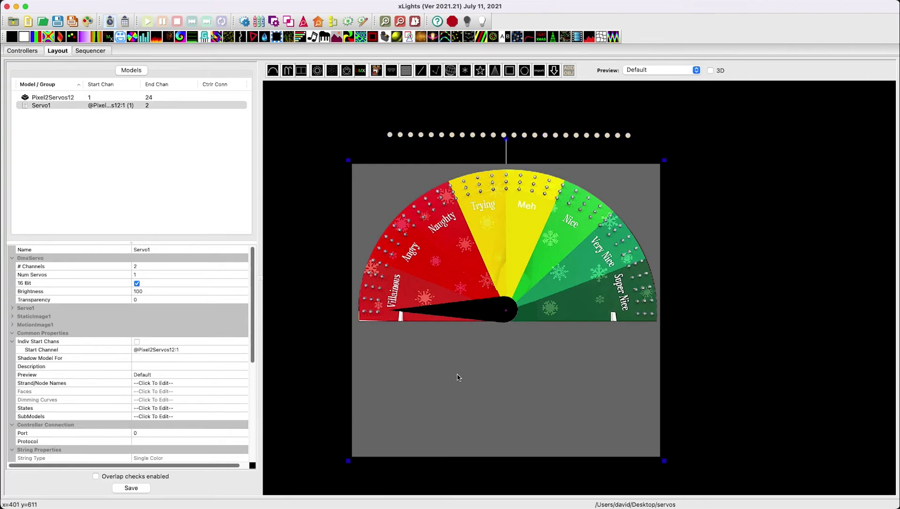
click(150, 266)
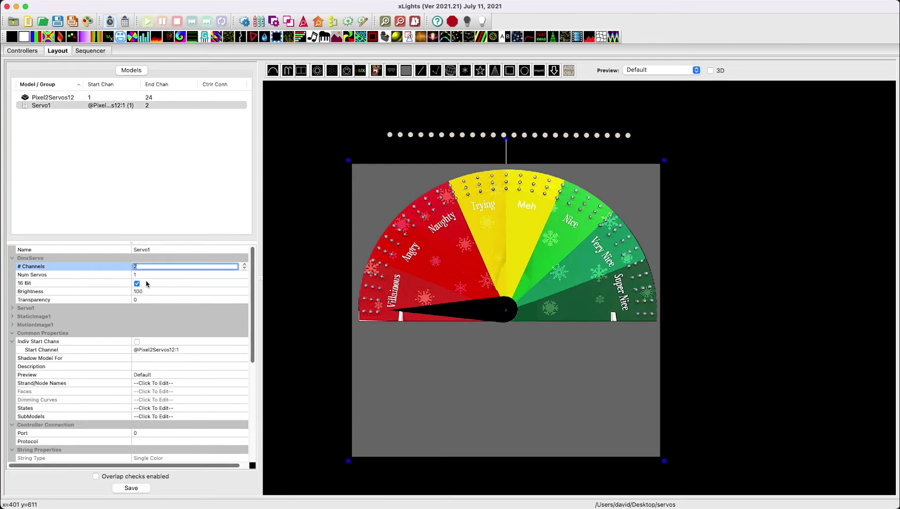
Check the Servo effect in the sequencer, then move the dial model left on the layout
click(91, 51)
click(720, 287)
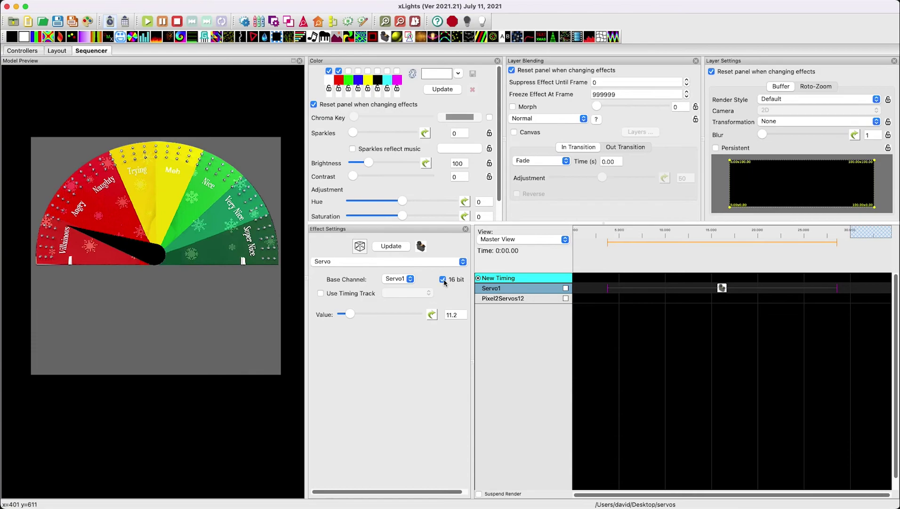
click(58, 51)
drag(507, 303, 459, 291)
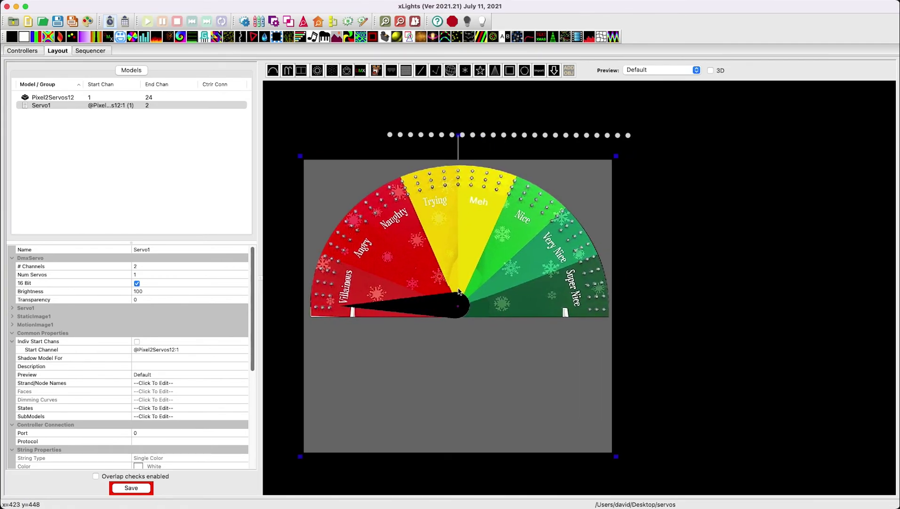
Draw a new DMX Servo model to the right of the dial
click(361, 70)
click(403, 209)
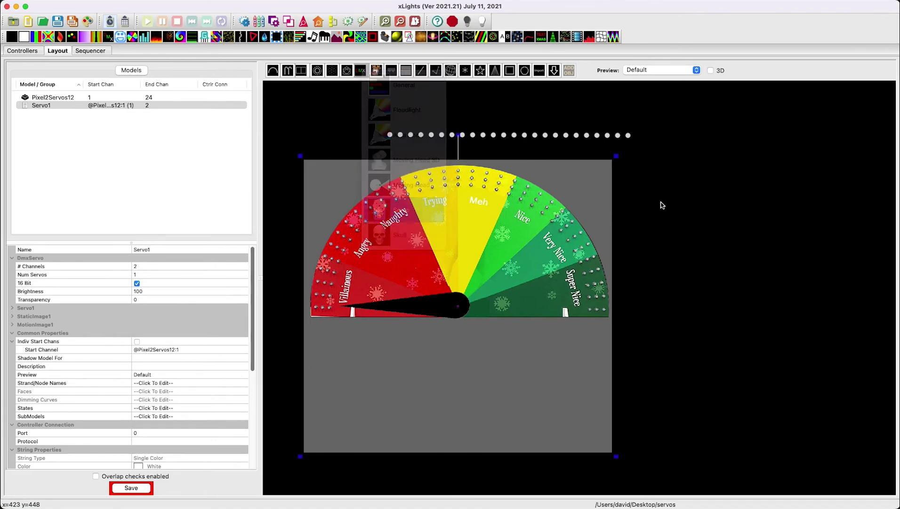
drag(641, 156, 825, 403)
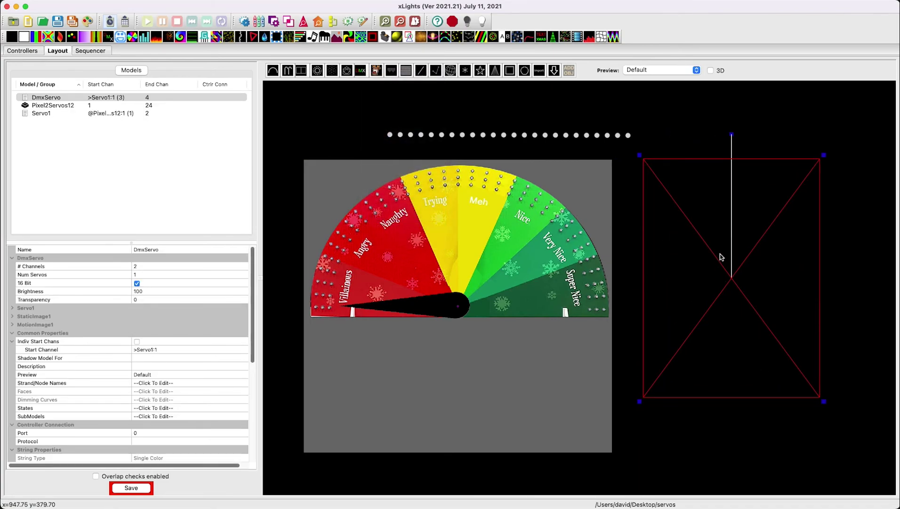
drag(721, 256, 728, 279)
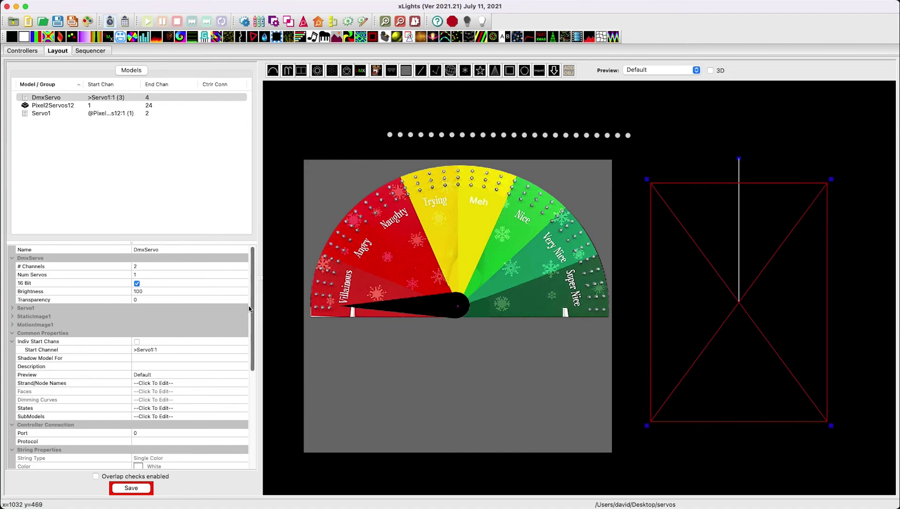
Set the new servo's start channel to 3 from the start of Pixel2Servos12
click(184, 351)
click(240, 351)
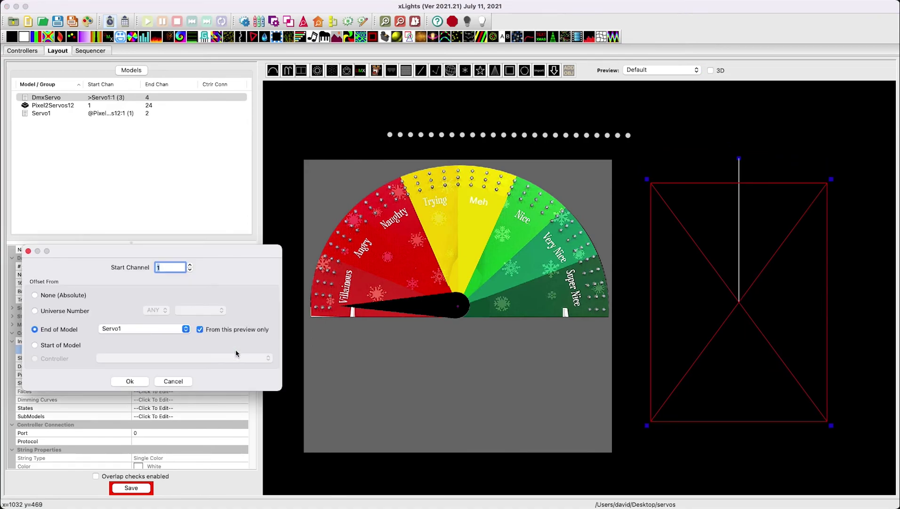
click(59, 346)
click(135, 329)
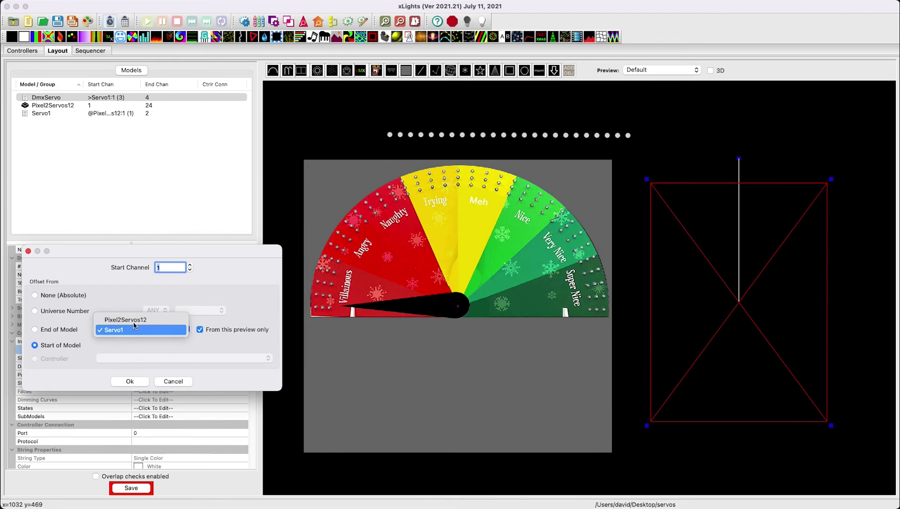
click(135, 320)
text(3)
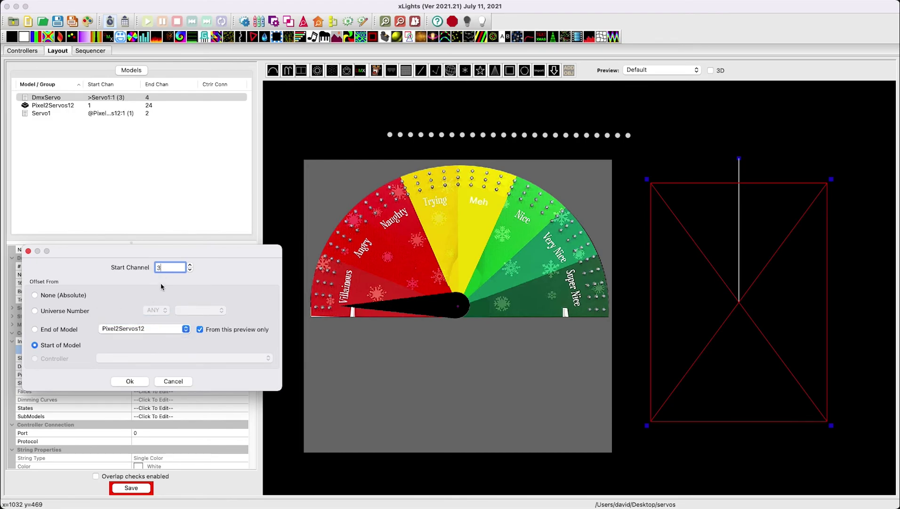
click(139, 383)
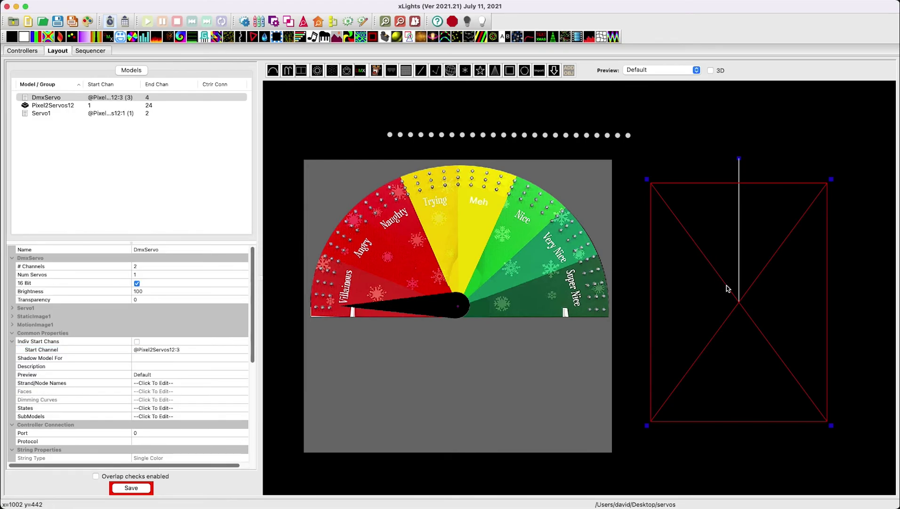
Compare Servo1's channels, then shift the DmxServo box left and up
click(405, 293)
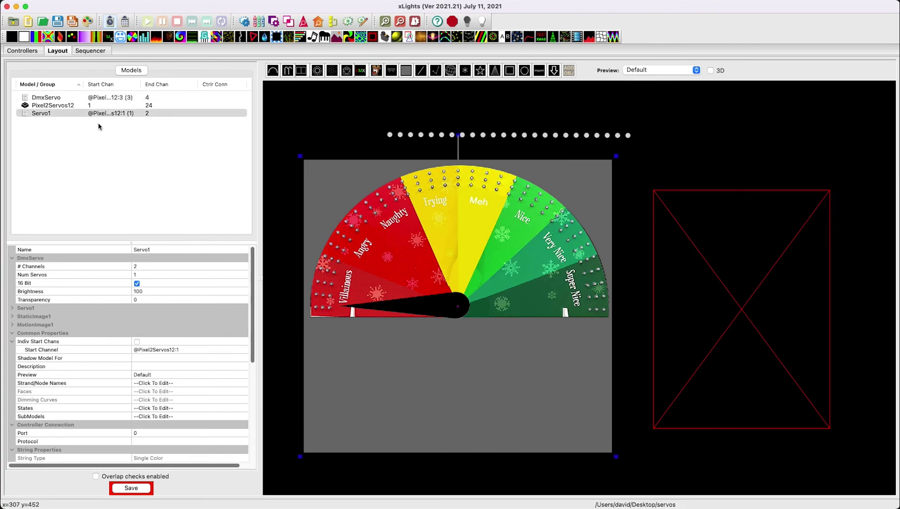
mouse_move(139, 117)
click(725, 293)
drag(725, 293, 711, 290)
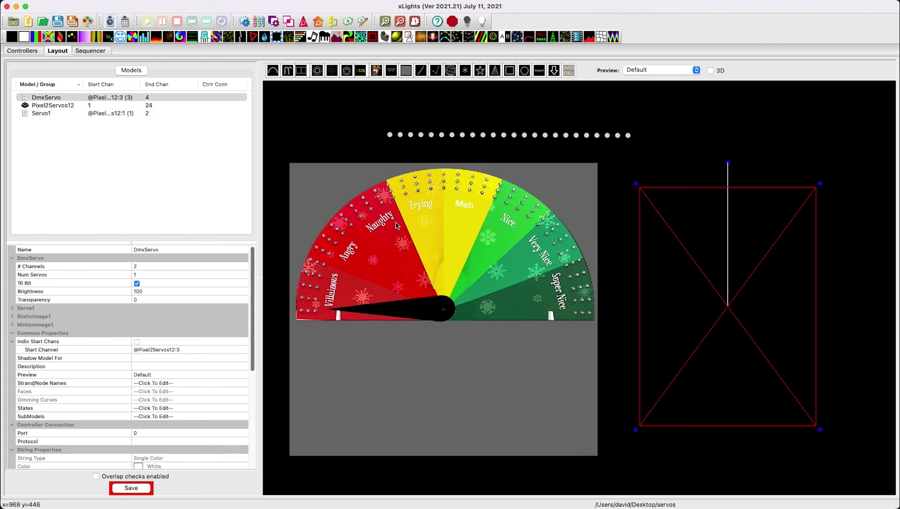
Move the Pixel2Servos12 dot line up and to the right on the layout canvas
drag(411, 150, 425, 121)
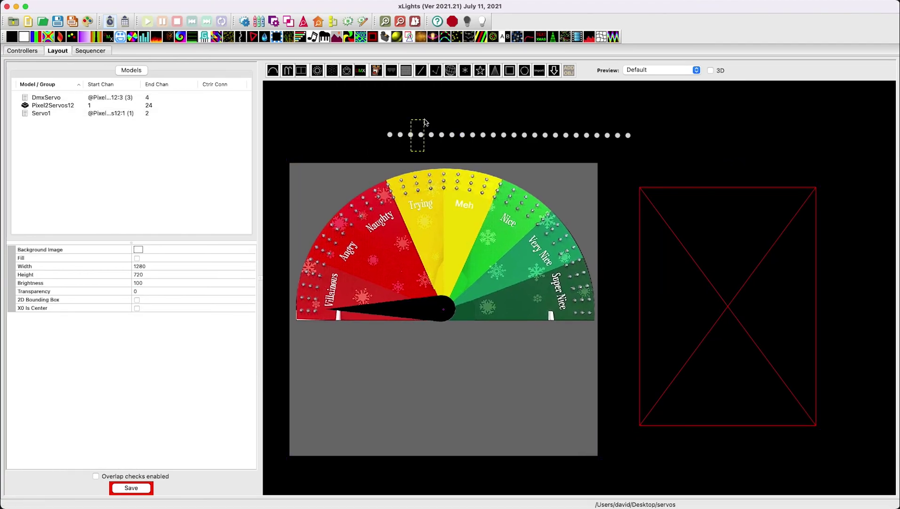
click(758, 324)
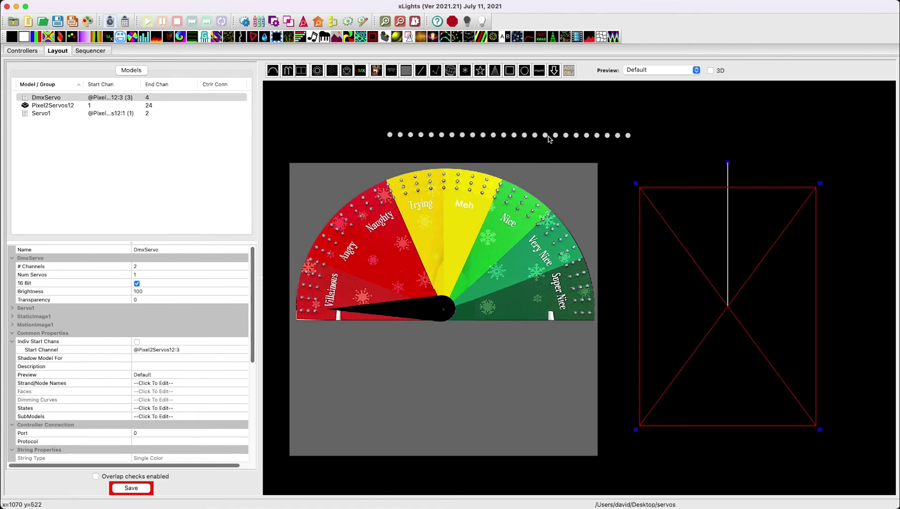
drag(550, 138, 569, 130)
Fine-tune positions: DmxServo box up-left, Servo1 dial down-right, dot line up-right, then select Servo1
click(502, 242)
click(752, 276)
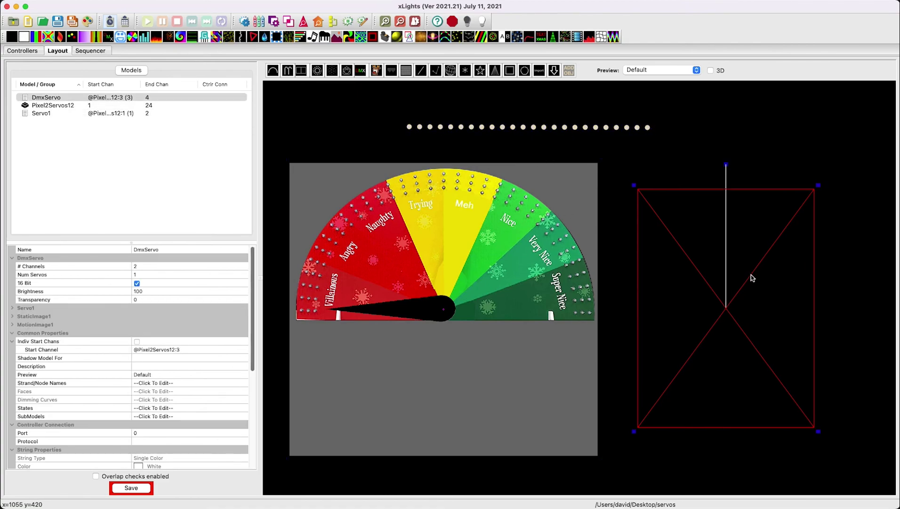
drag(751, 275, 748, 272)
drag(403, 273, 408, 276)
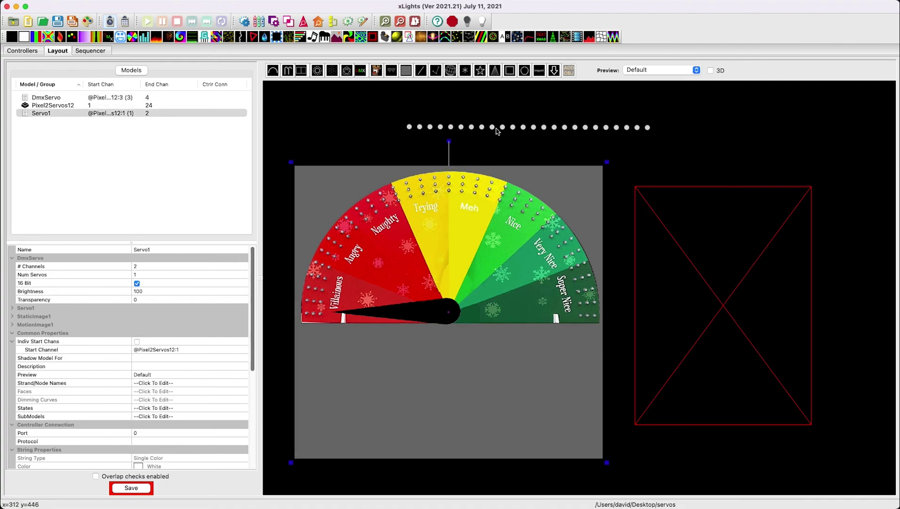
drag(497, 131, 503, 125)
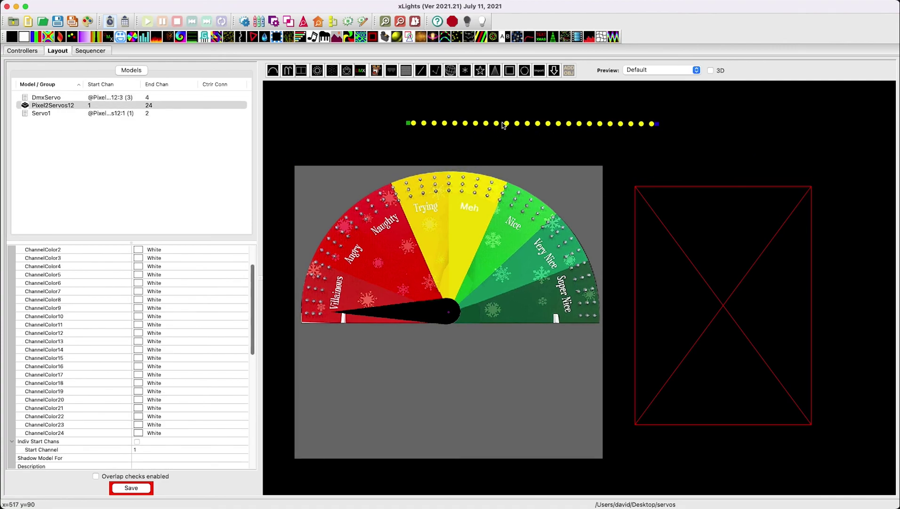
click(476, 218)
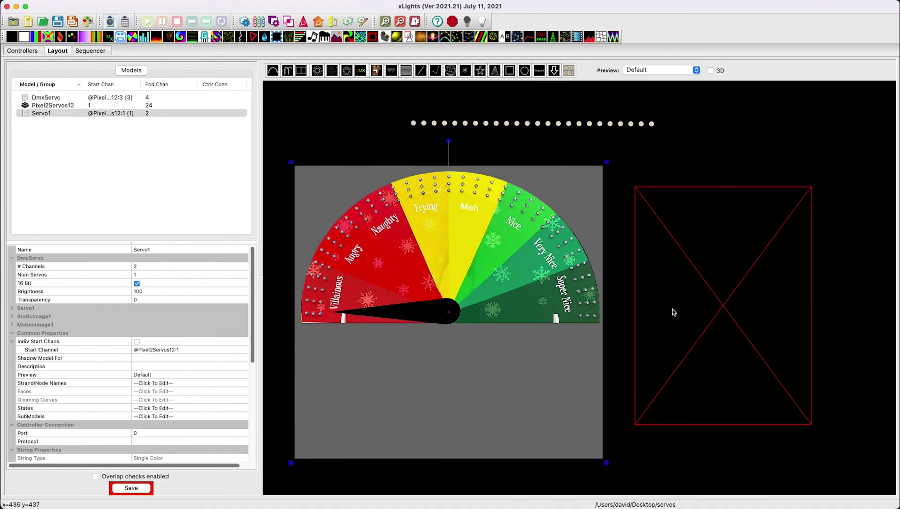
click(716, 311)
click(458, 315)
Back in the layout, nudge the Servo1 dial a few pixels beneath the pixel node row
click(99, 53)
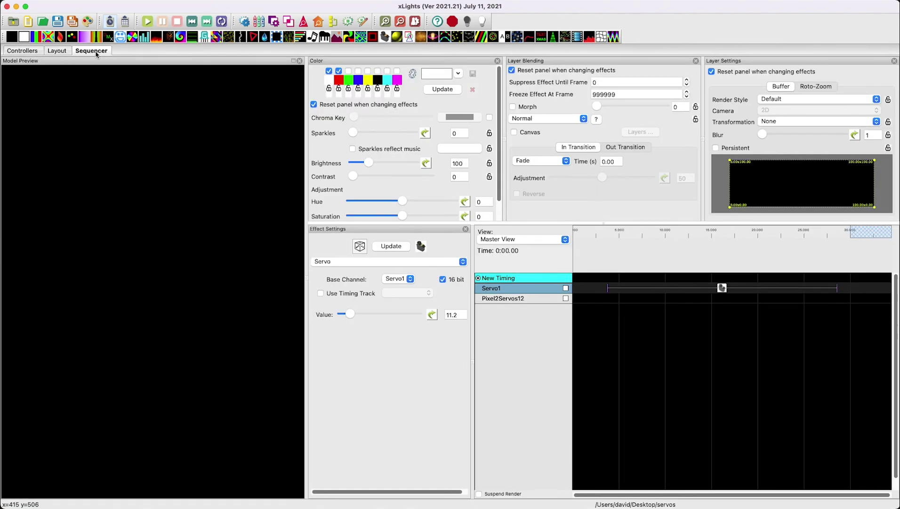
click(62, 51)
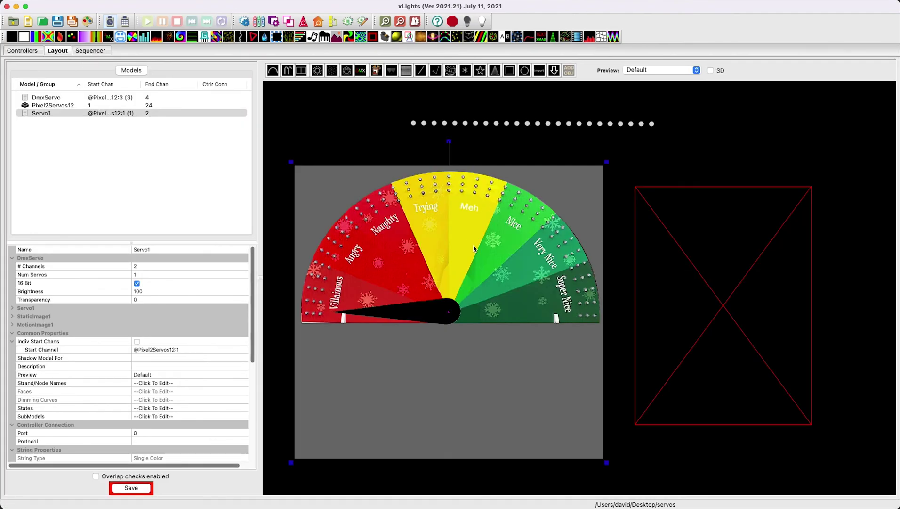
drag(478, 253, 480, 254)
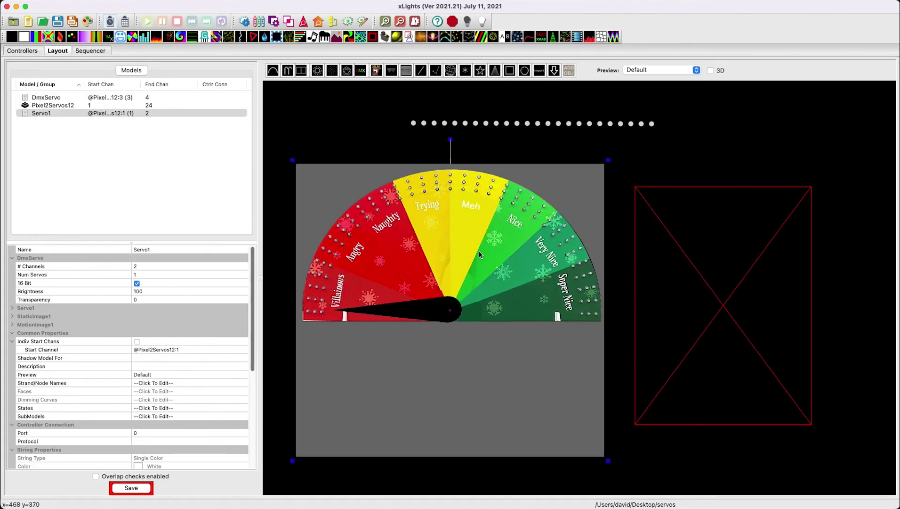